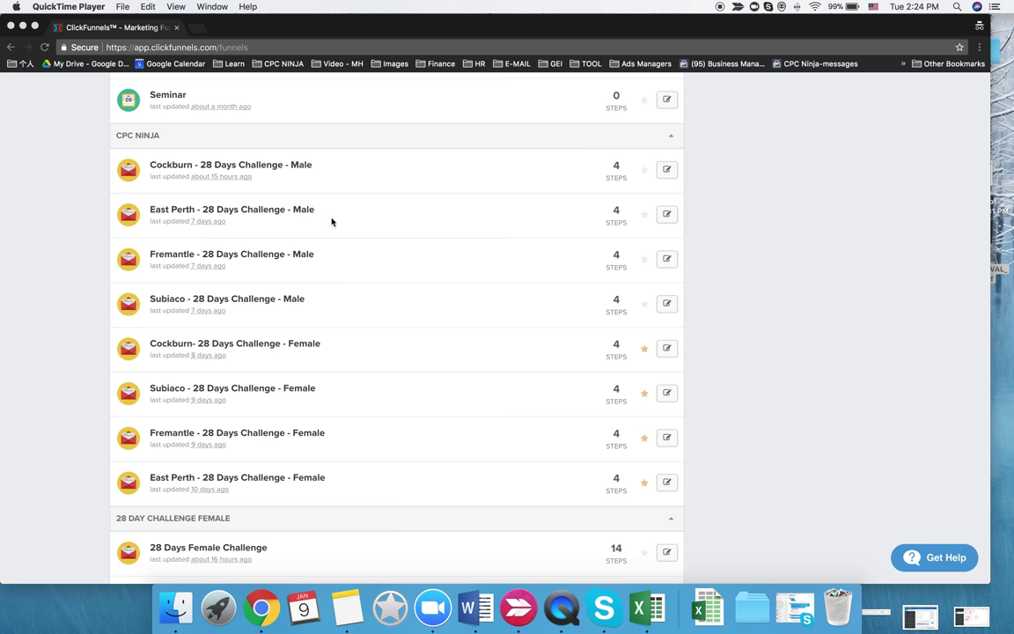
- Take the share-funnel link for 6 Week Challenge V 2.0 - Female from the TEAM 1 MASTER CLIENT sheet and open it in a new incognito tab
scroll(332, 221, "up", 15)
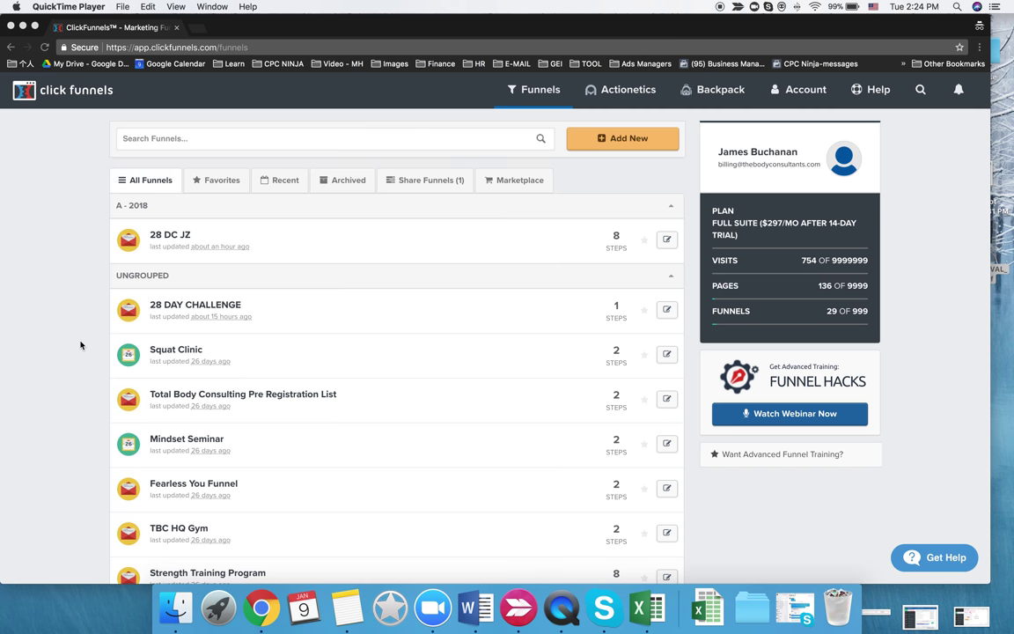
key("ctrl+Left")
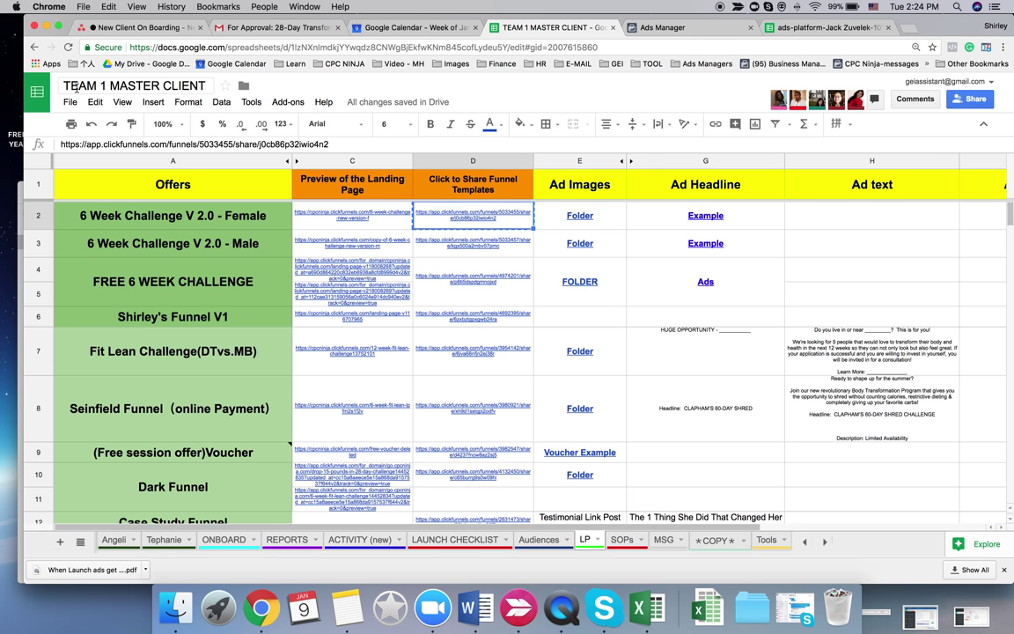
mouse_move(324, 286)
left_click(507, 225)
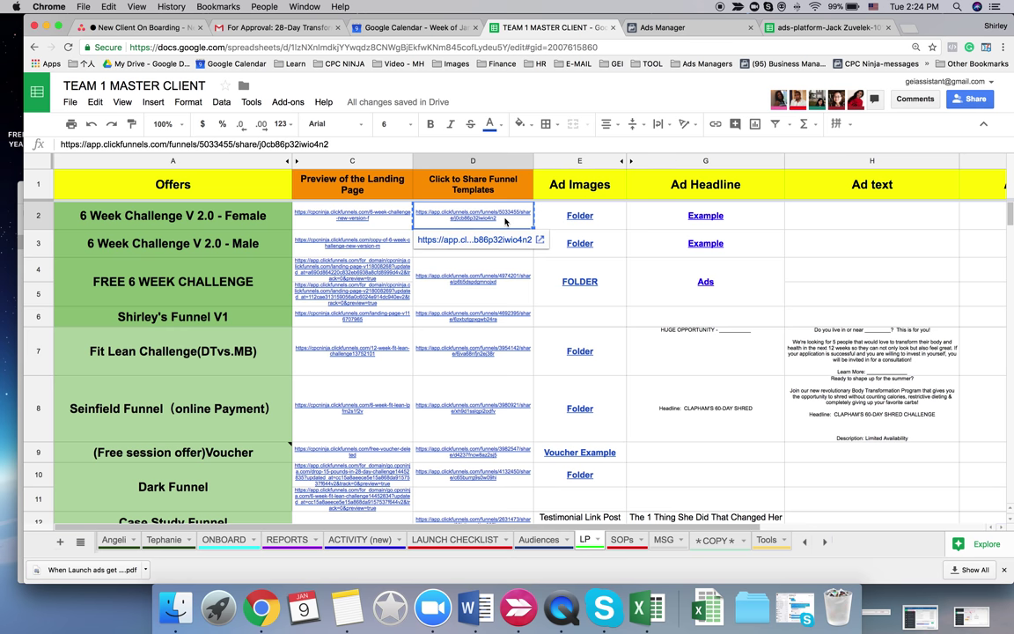
key("ctrl+Right")
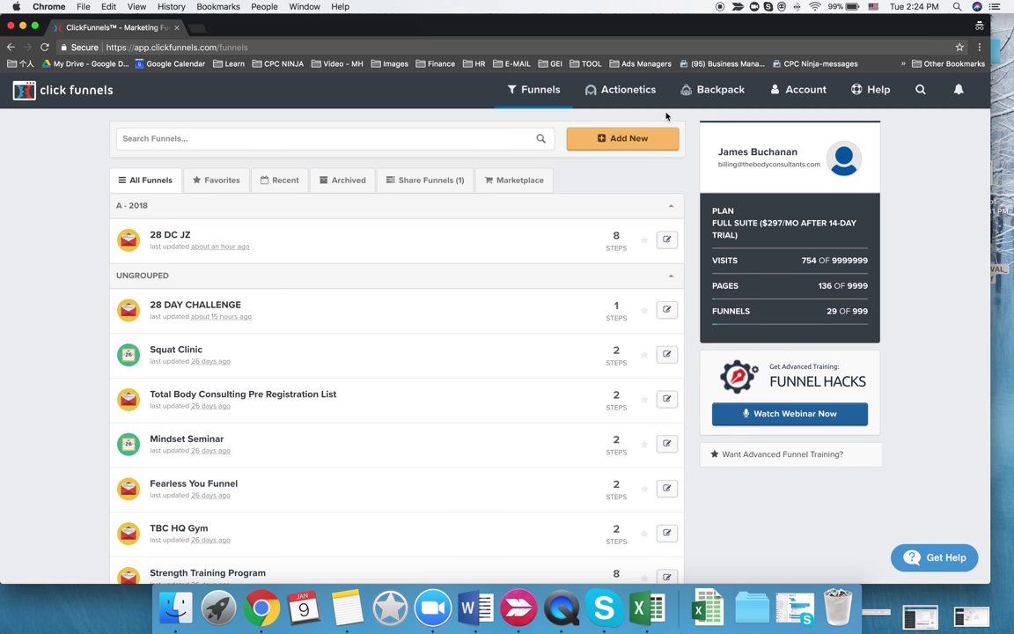
left_click(200, 29)
key("super+v")
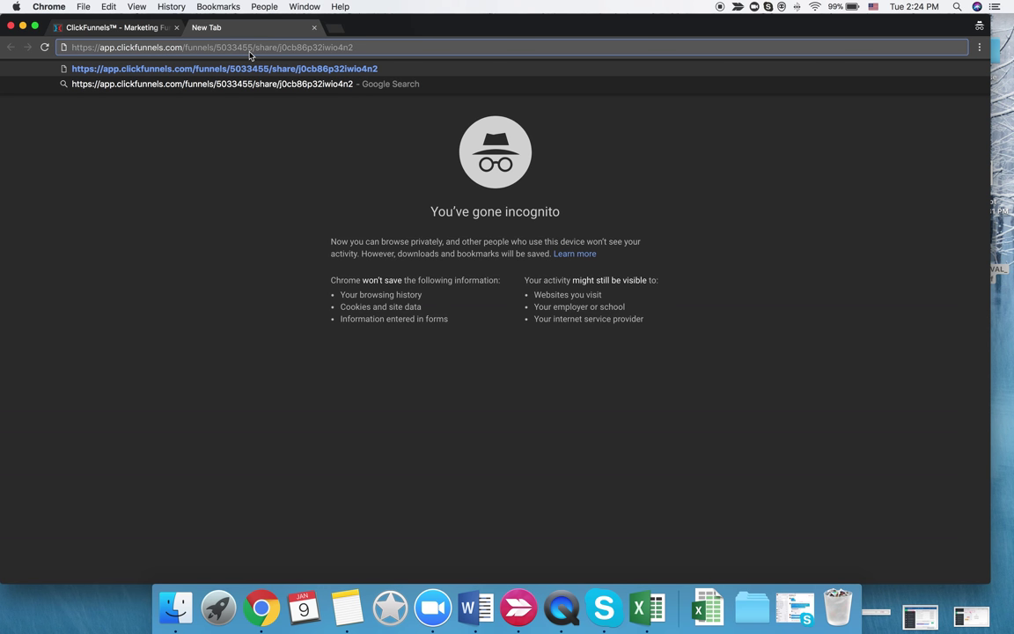
key("ctrl+Left")
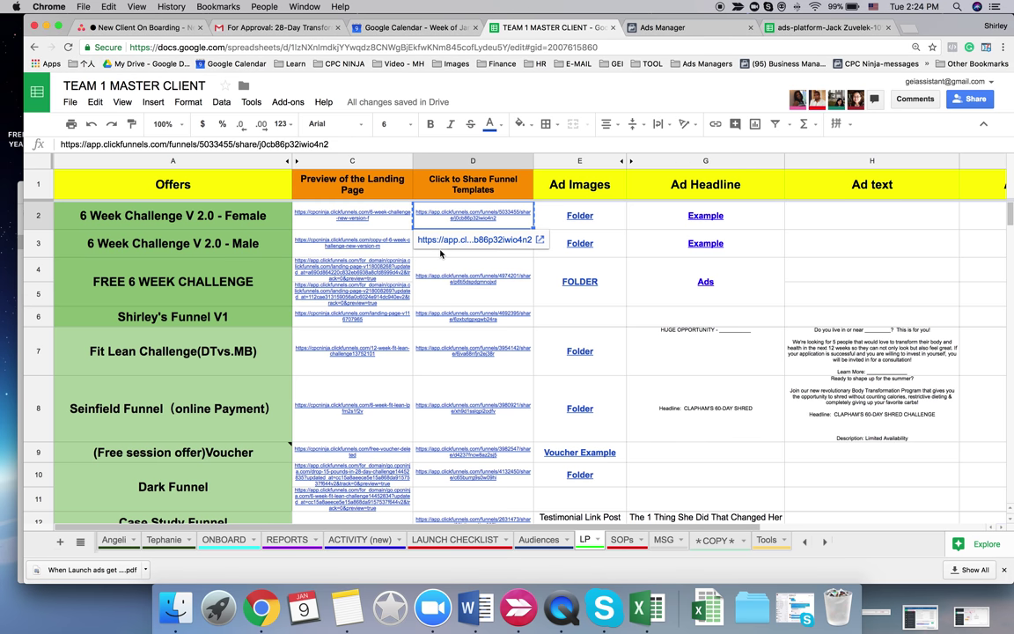
key("ctrl+Right")
key("Return")
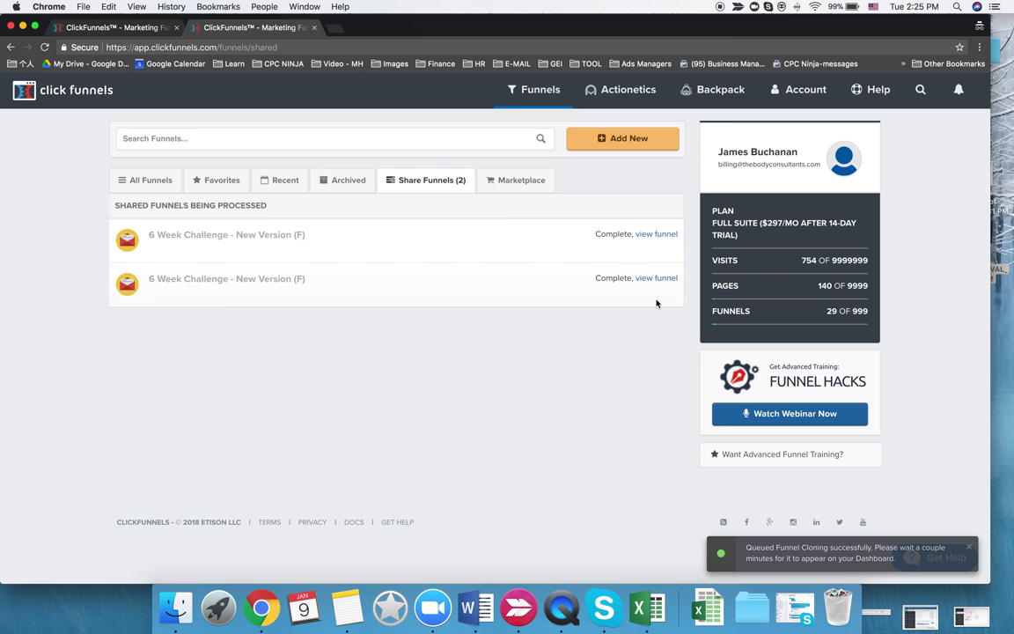
- Open the settings of the newly cloned 6 Week Challenge - New Version (F) funnel and clear its head tracking code
left_click(657, 287)
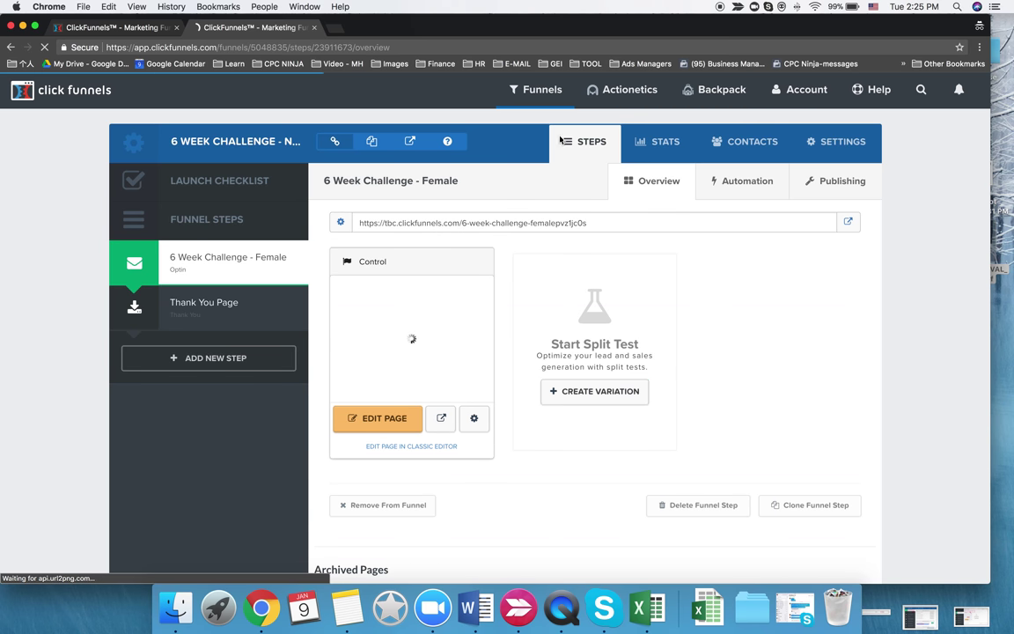
left_click(843, 145)
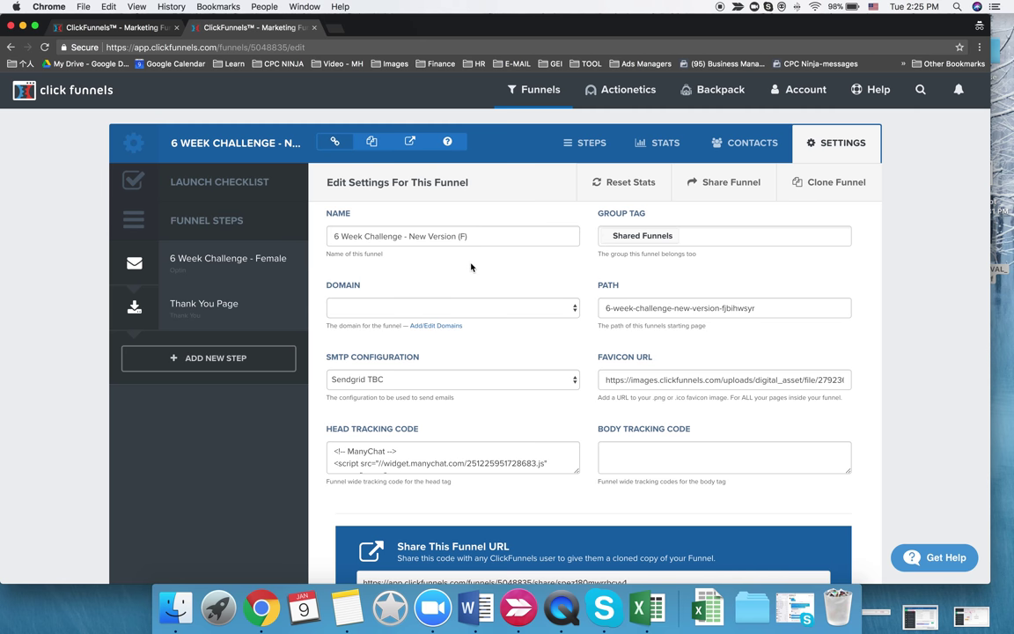
left_click(359, 456)
key("super+a")
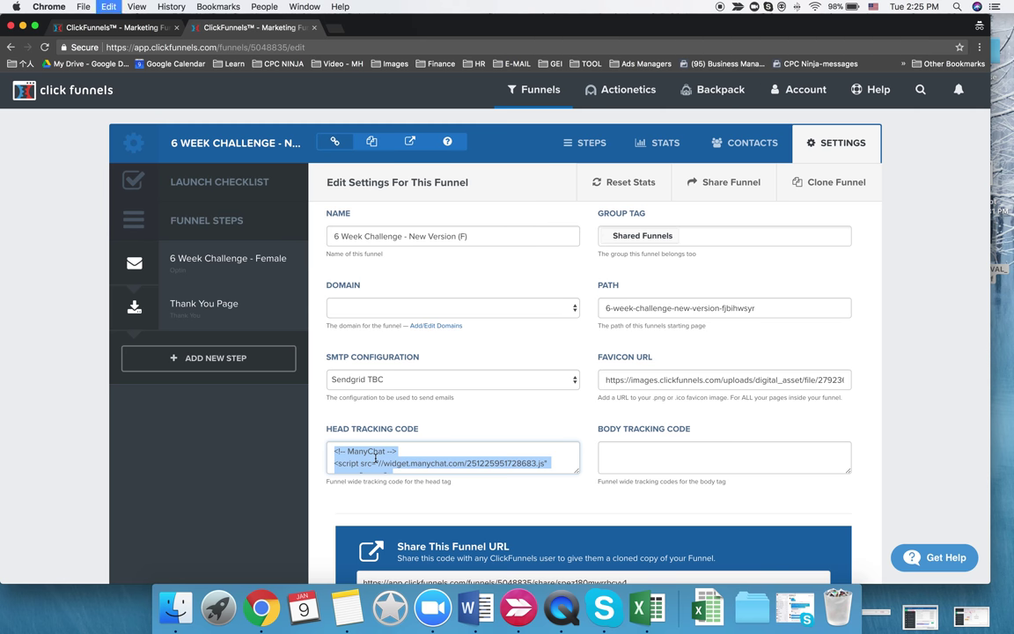
key("BackSpace")
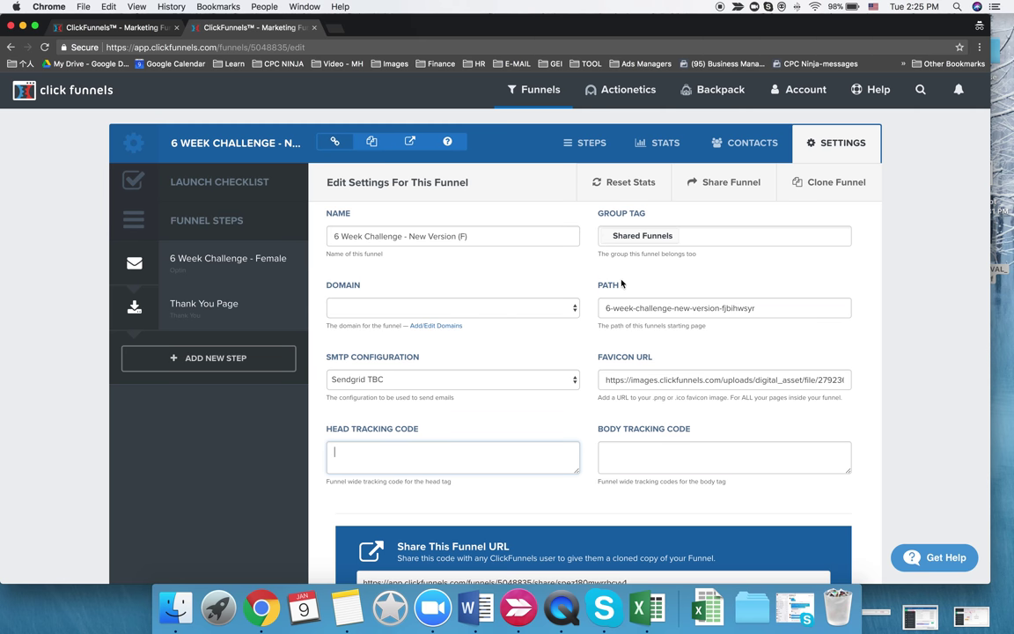
- Rename the funnel as "F| 28 Day Challenge - All Locations"
triple_click(399, 238)
key("BackSpace")
type("Chal")
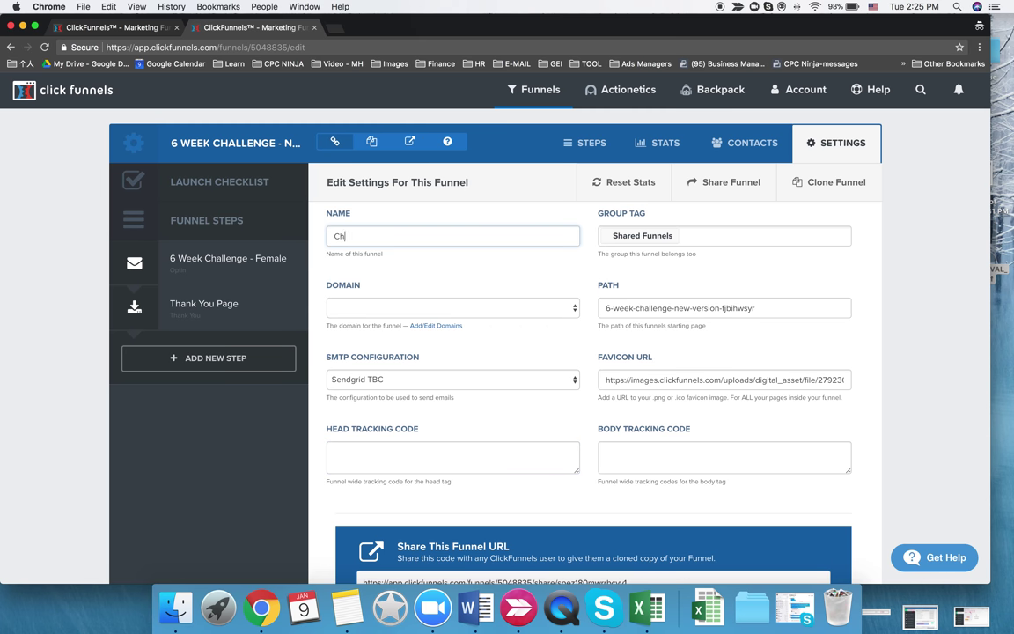
key("BackSpace")
key("BackSpace")
key("BackSpace")
key("BackSpace")
type("28")
type(" Day")
type(" Challnege")
key("BackSpace")
key("BackSpace")
key("BackSpace")
key("BackSpace")
type("enge")
left_click(334, 236)
type("Fl")
left_click(426, 236)
type("- All Locations")
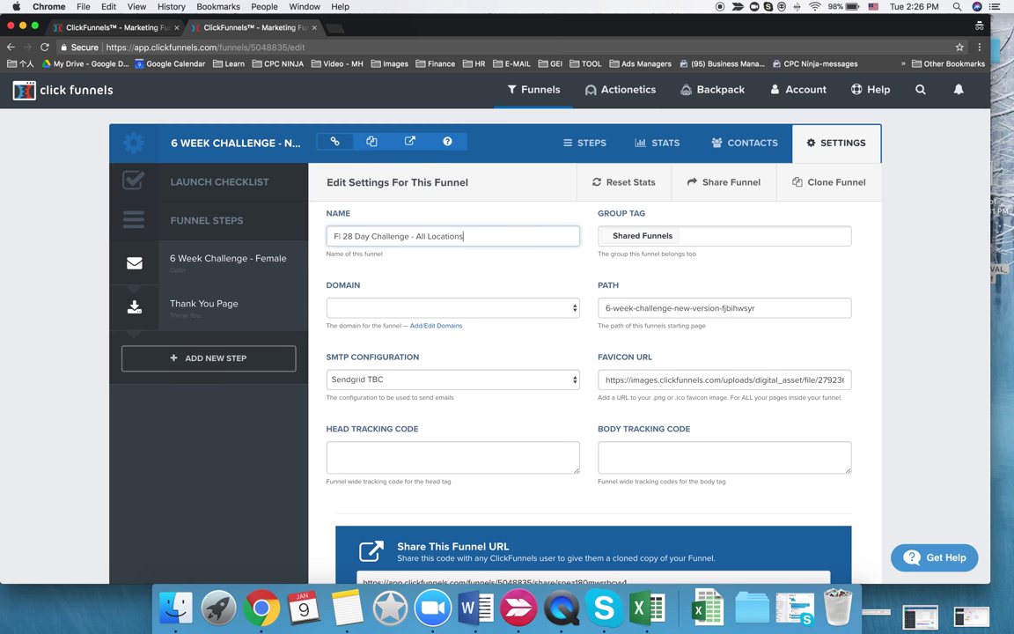
- Replace the funnel's Shared Funnels group tag with CPC NINJA
left_click(720, 236)
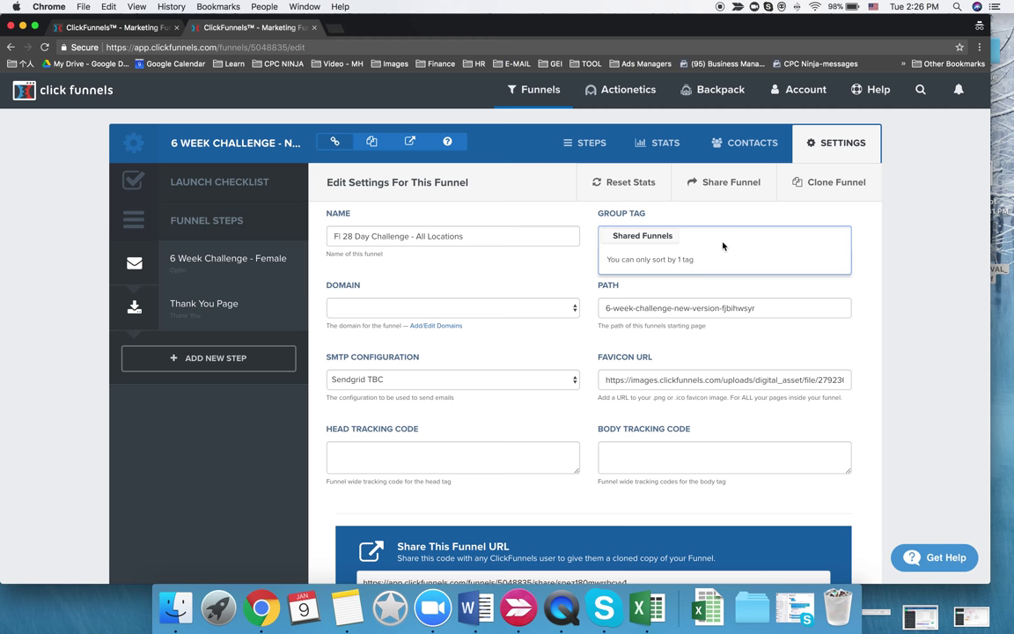
key("BackSpace")
type("CPC ")
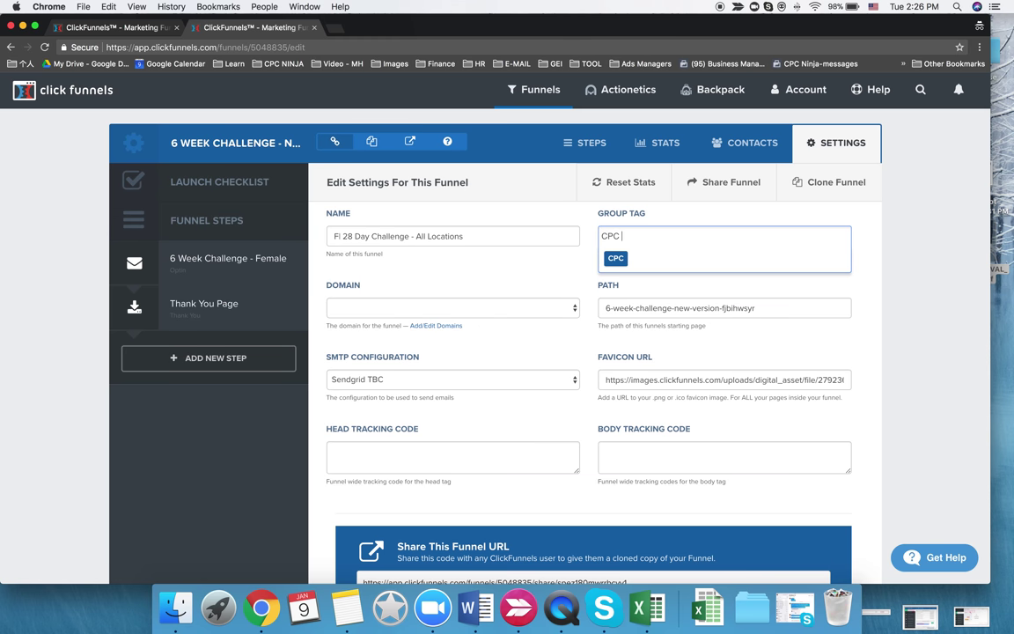
type("NINJA")
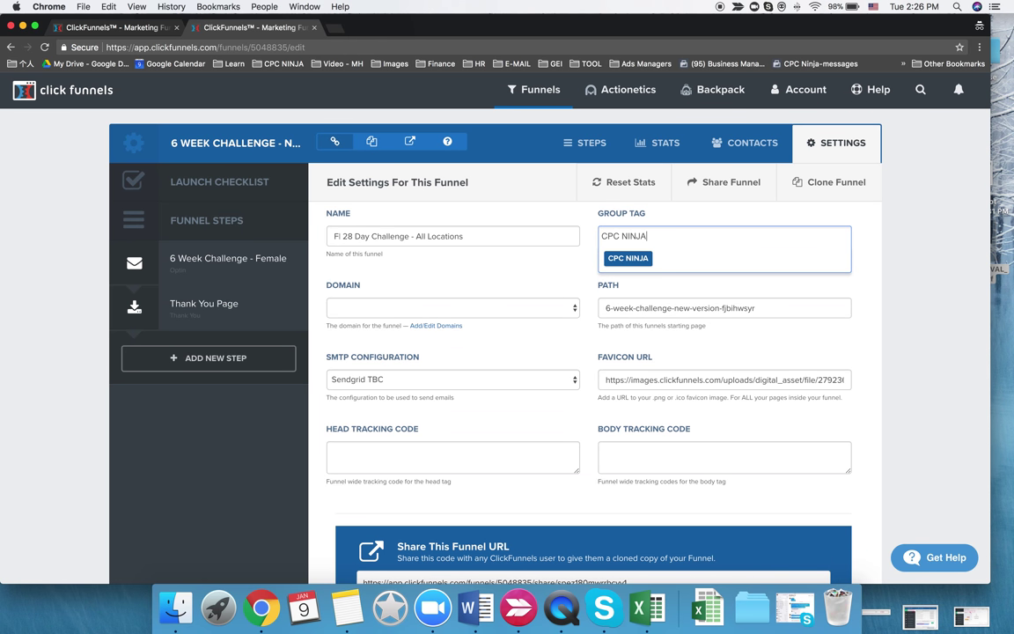
left_click(640, 259)
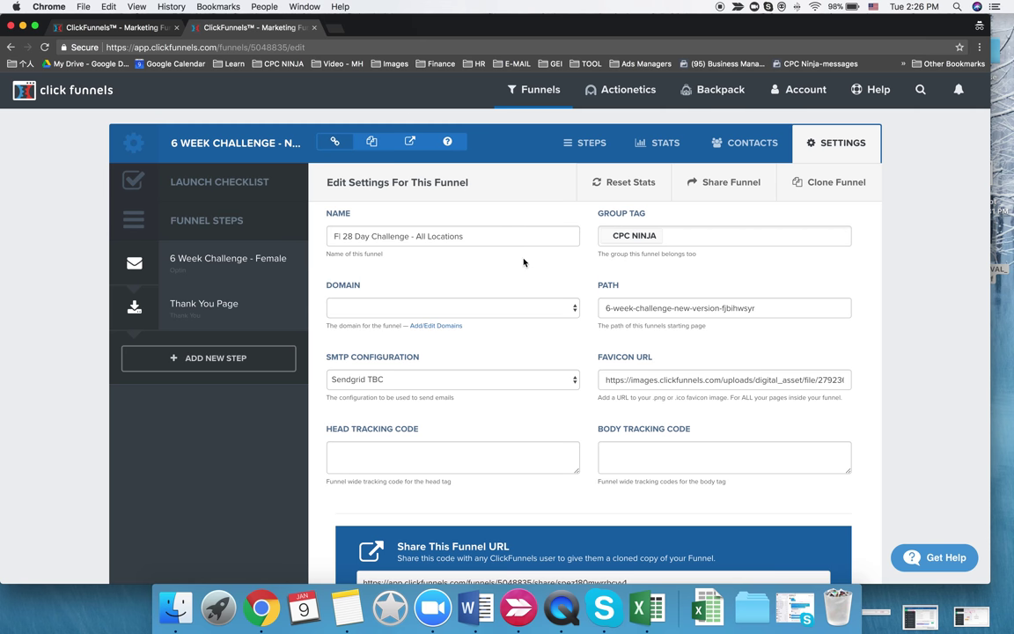
- Copy the funnel's name and use it to replace the existing path
left_click(622, 309)
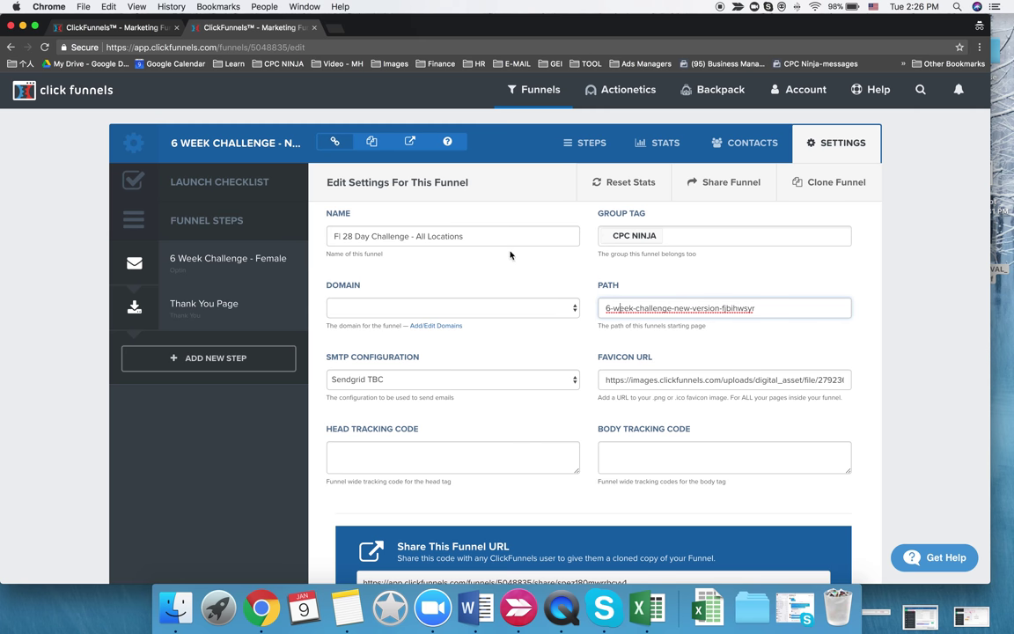
double_click(440, 236)
key("super+a")
key("super+c")
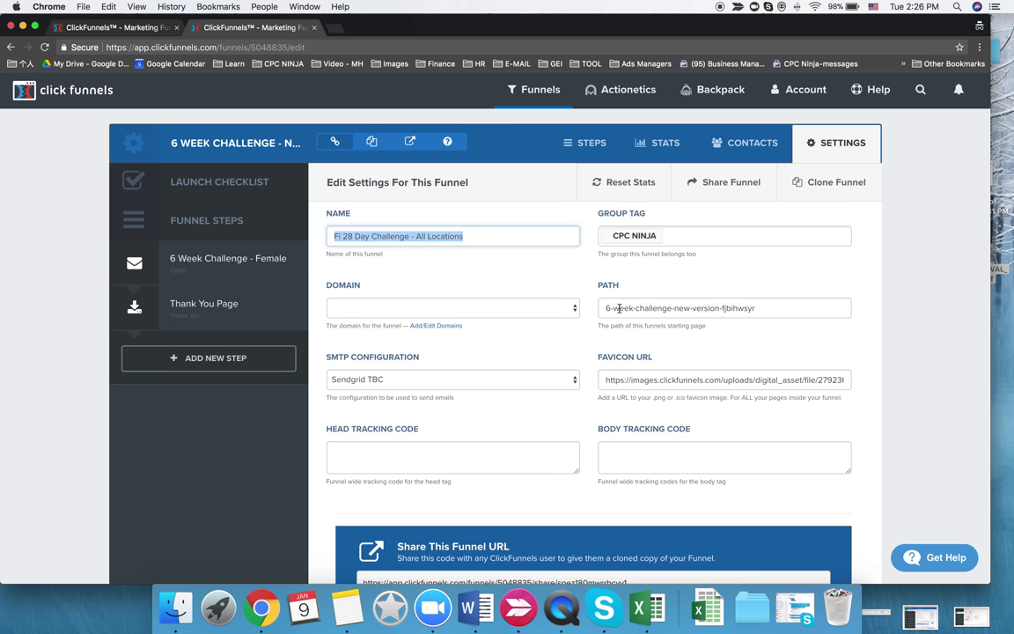
triple_click(666, 308)
key("super+v")
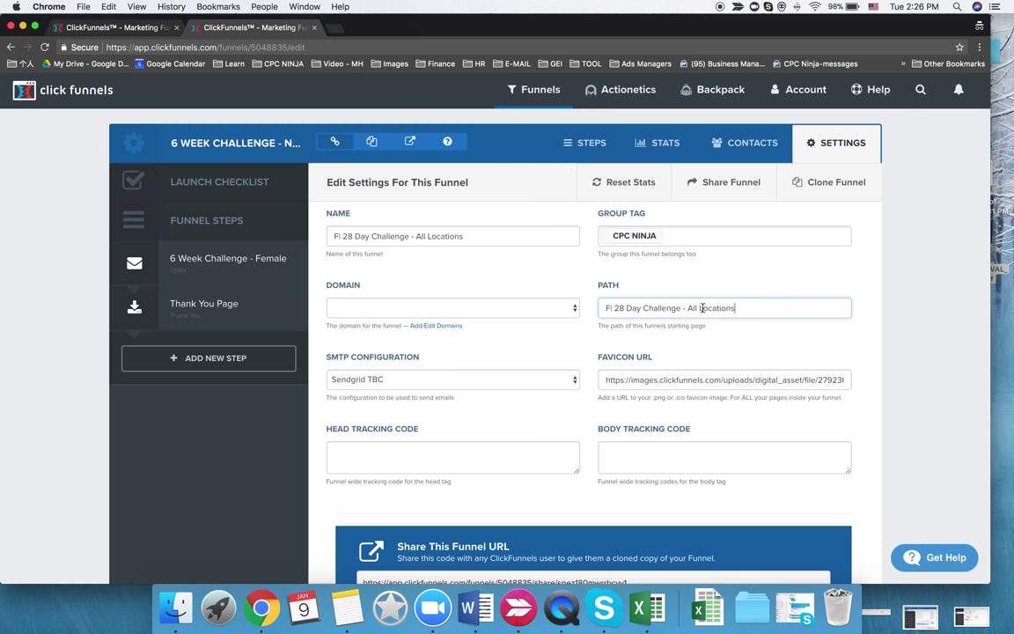
- Rewrite the funnel path with hyphens instead of spaces and without the vertical bar, as F-28-Day-Challenge-All-Locations
left_click(700, 308)
key("BackSpace")
type("-")
left_click(688, 308)
key("BackSpace")
left_click(631, 308)
key("BackSpace")
left_click(644, 308)
key("BackSpace")
type("-")
left_click(627, 309)
key("BackSpace")
type("-")
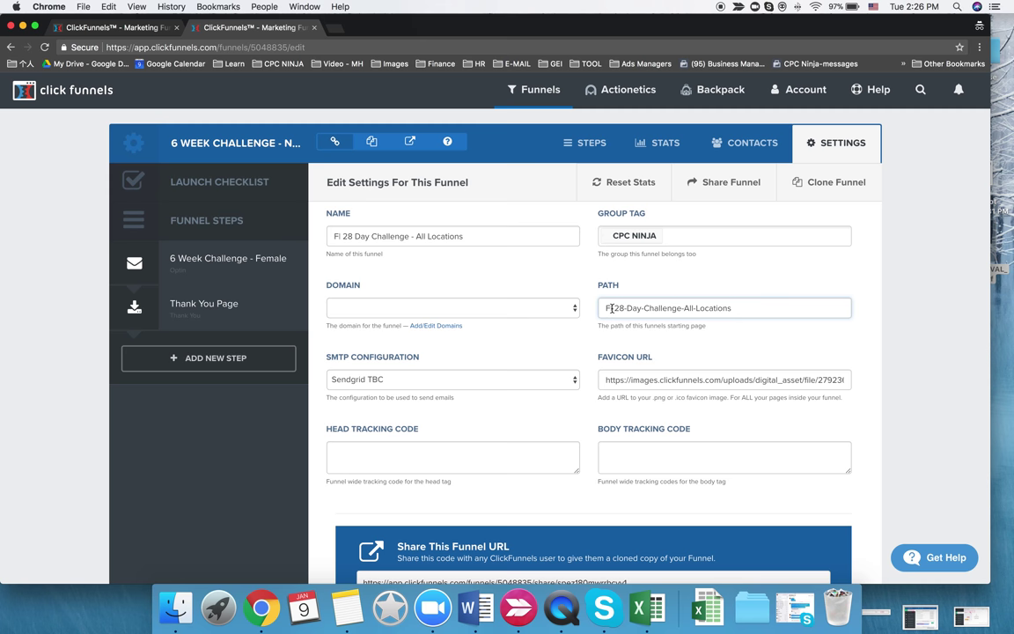
left_click(613, 309)
key("BackSpace")
key("BackSpace")
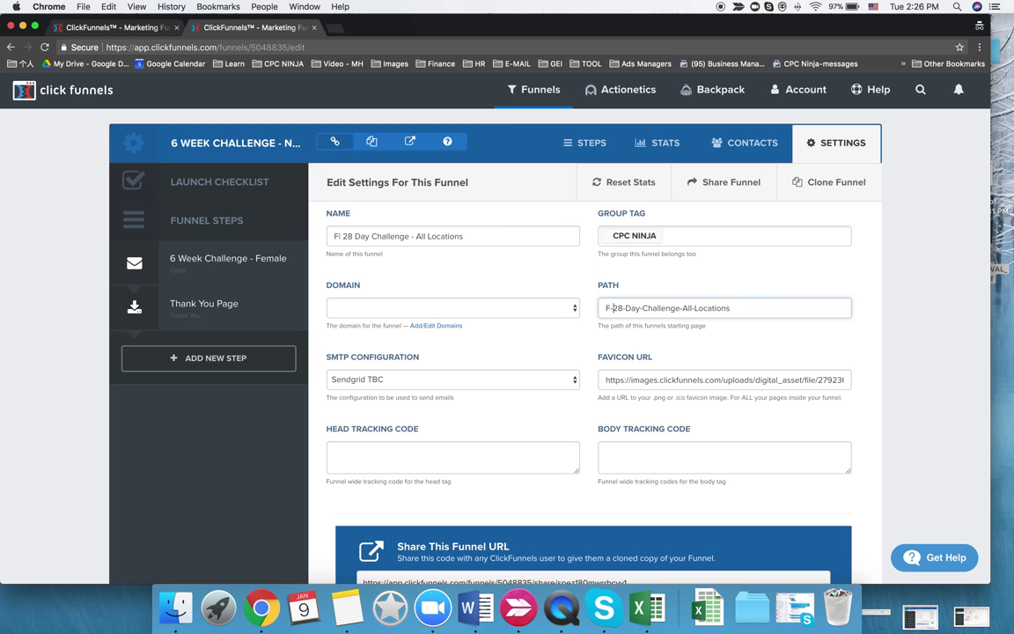
type("-")
left_click(555, 338)
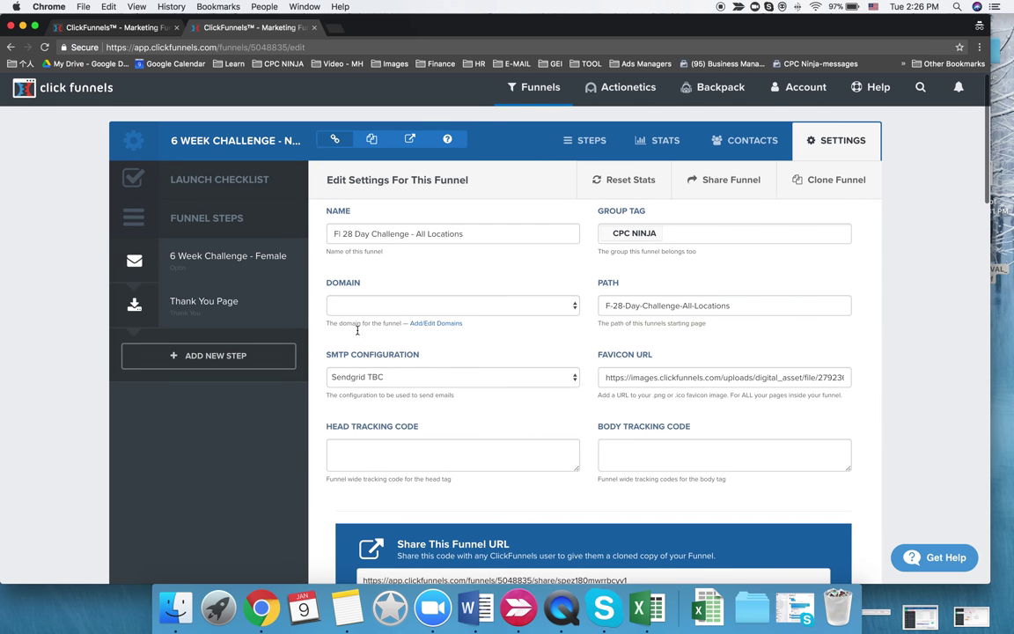
- Set the funnel's SMTP configuration to SMTP Integration For Clients
scroll(339, 356, "down", 1)
left_click(356, 377)
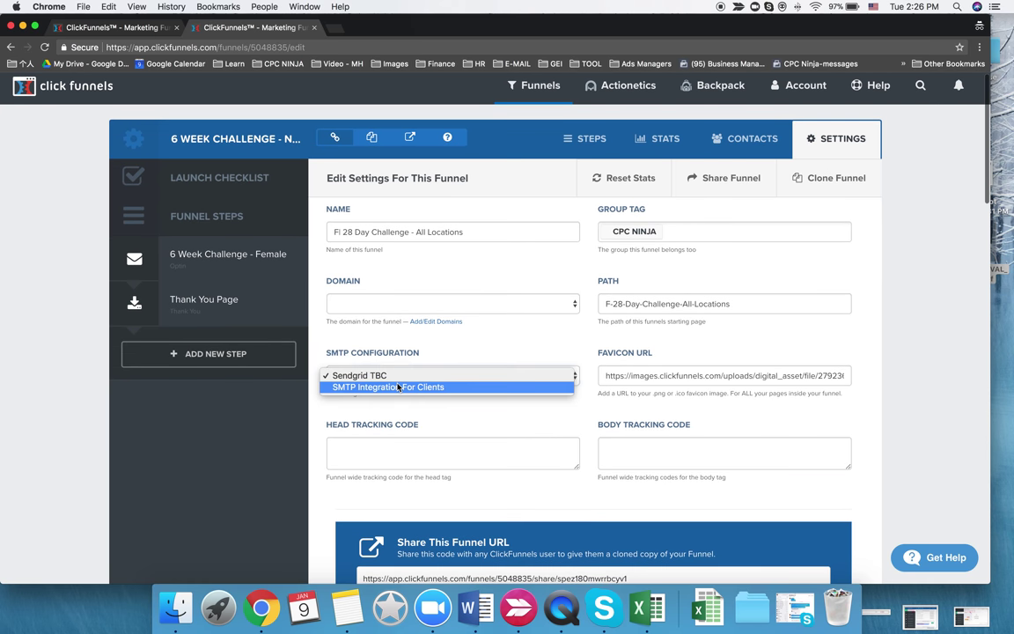
left_click(340, 392)
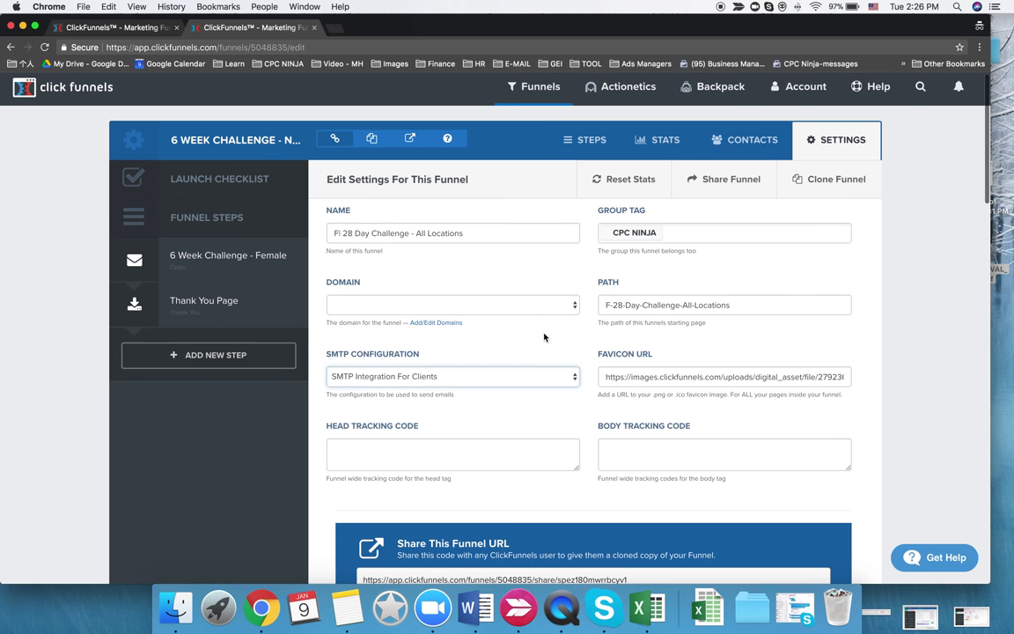
scroll(544, 337, "down", 1)
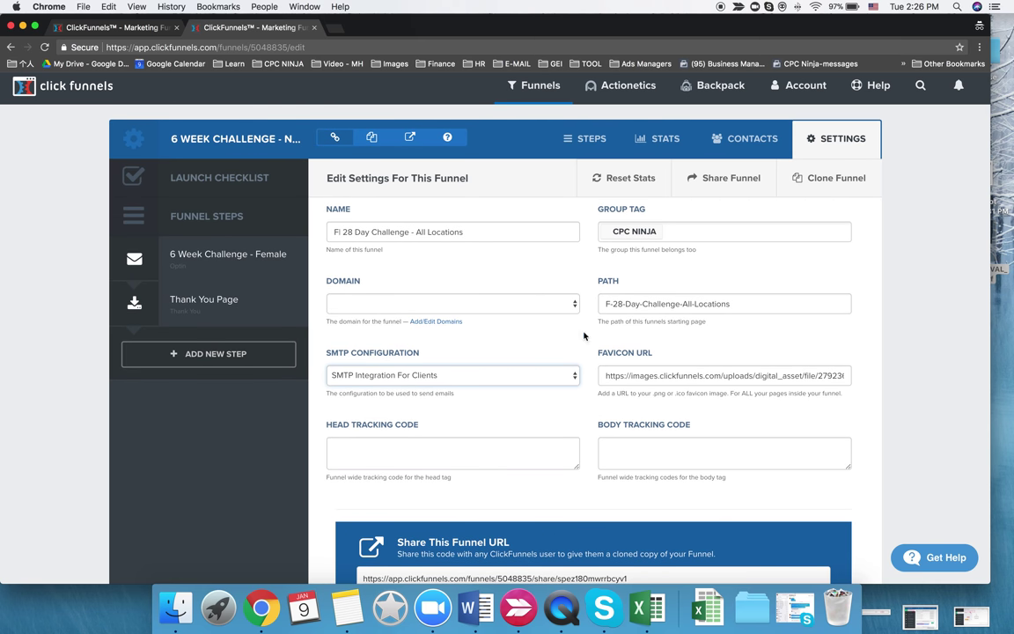
scroll(421, 291, "down", 1)
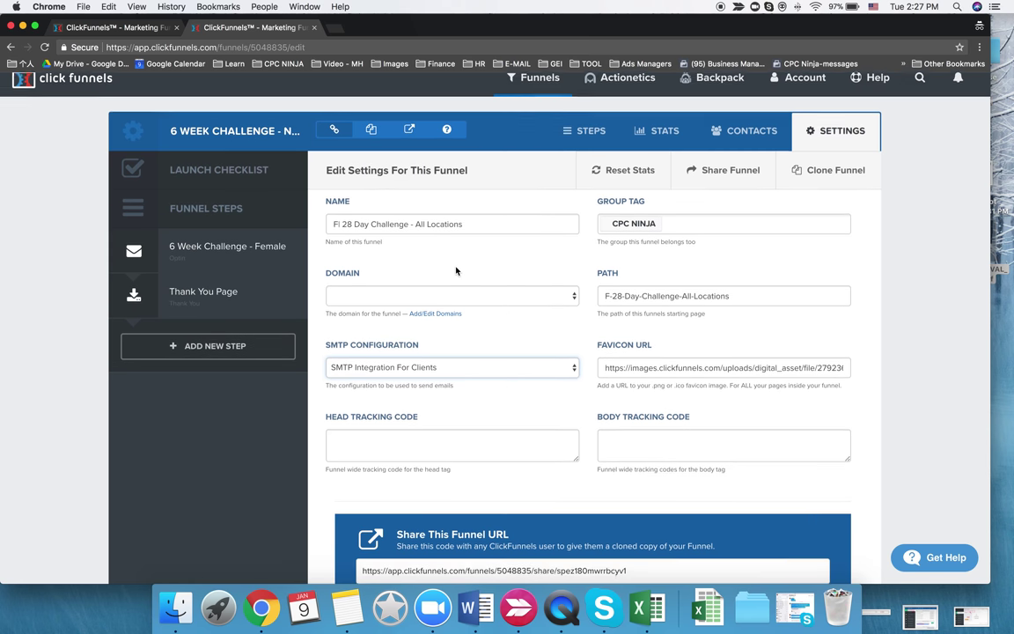
scroll(457, 270, "down", 2)
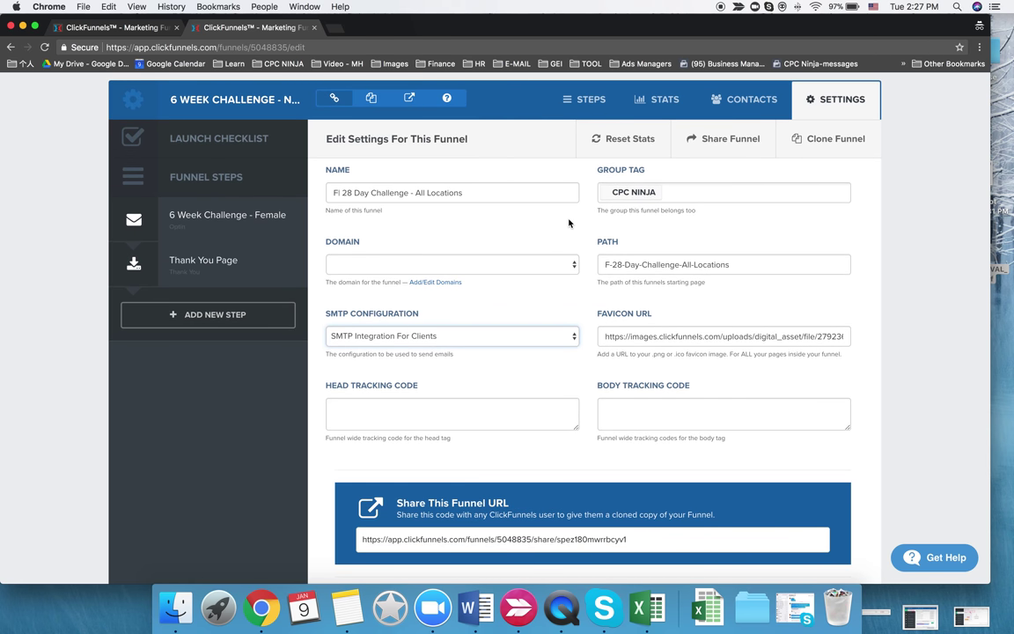
- Switch to the TEAM 1 MASTER CLIENT spreadsheet and open the Ads Manager link of The Body Consultants client from the YOU sheet
key("super+grave")
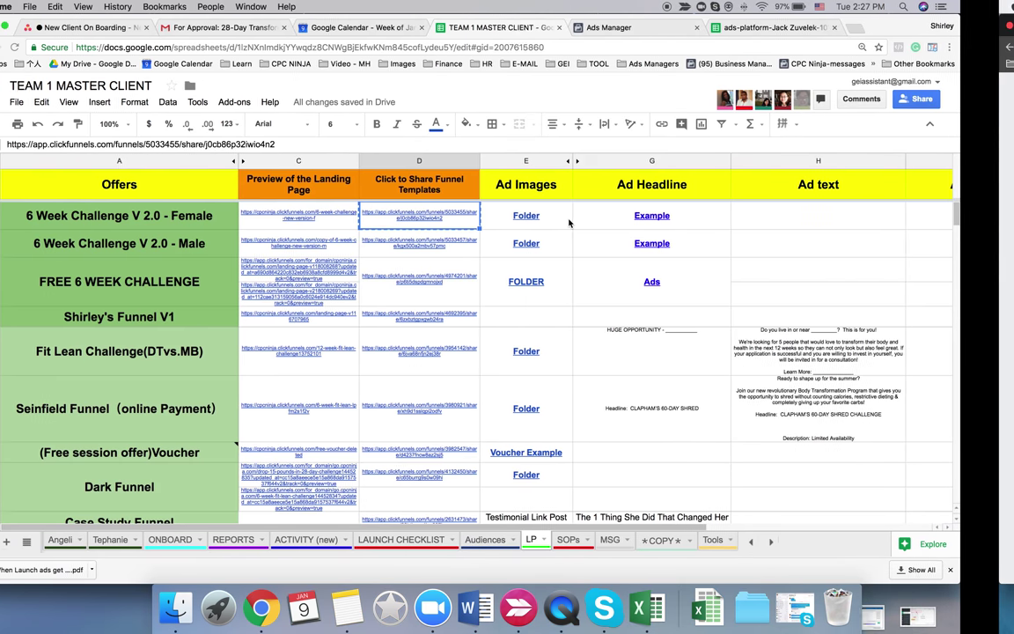
scroll(176, 539, "left", 3)
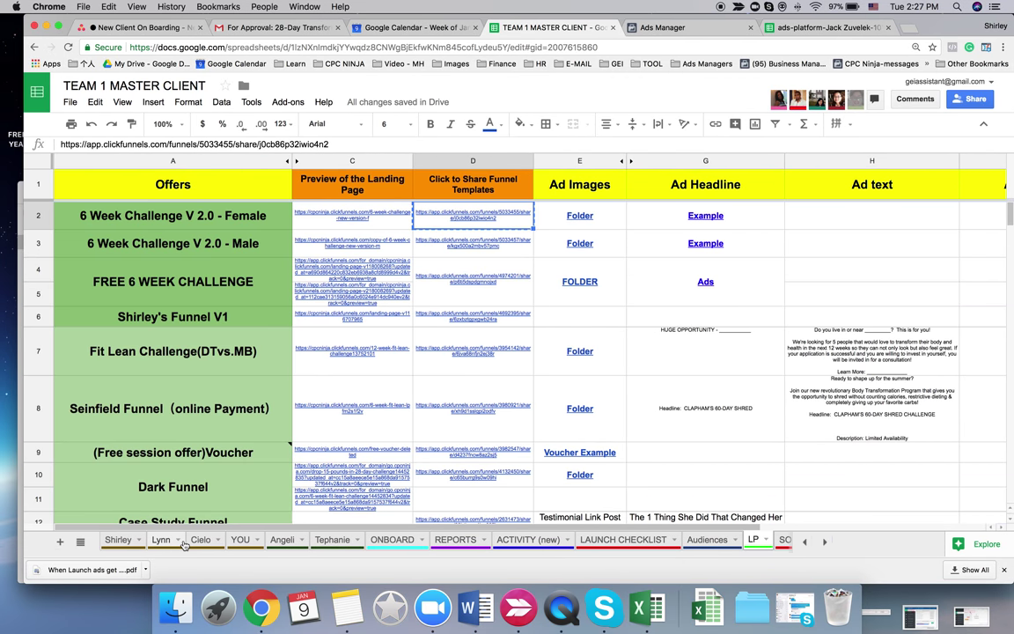
left_click(239, 539)
left_click(97, 319)
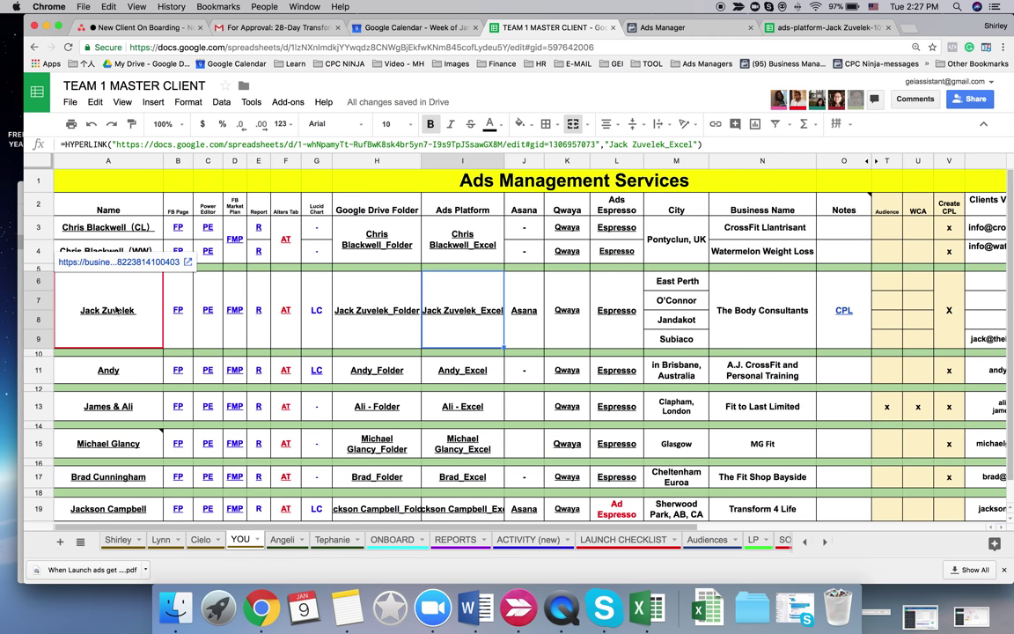
left_click(108, 243)
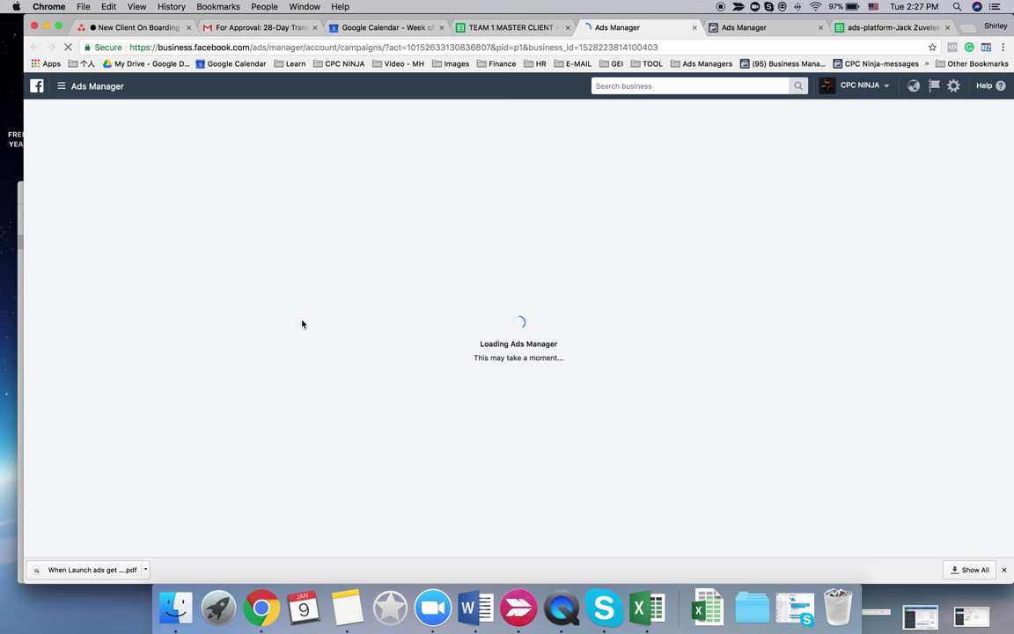
- Open the Facebook Pixels page for The Body Consultants ad account
left_click(63, 88)
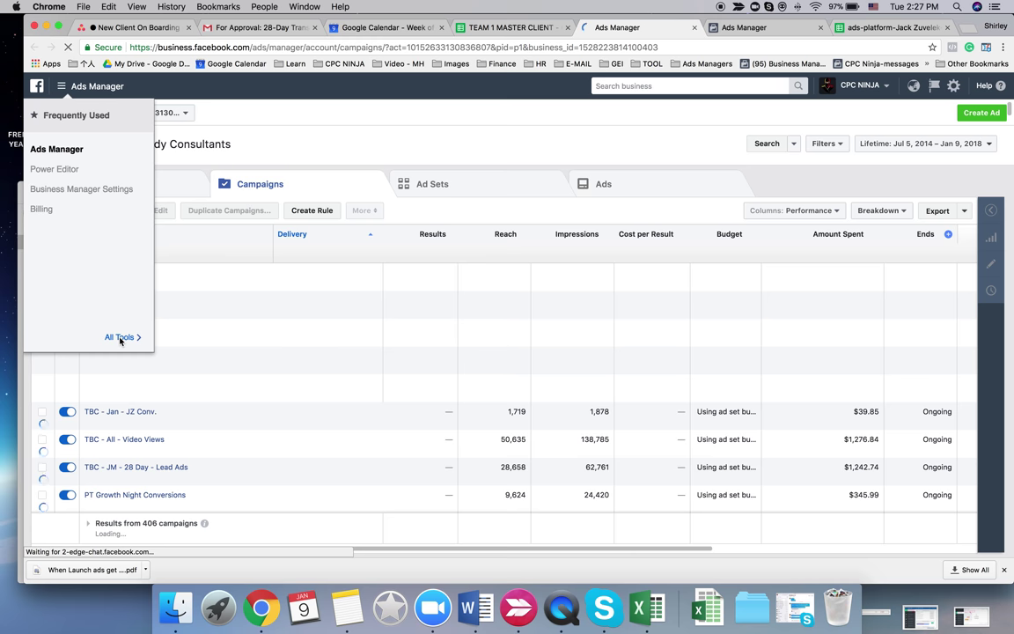
left_click(120, 338)
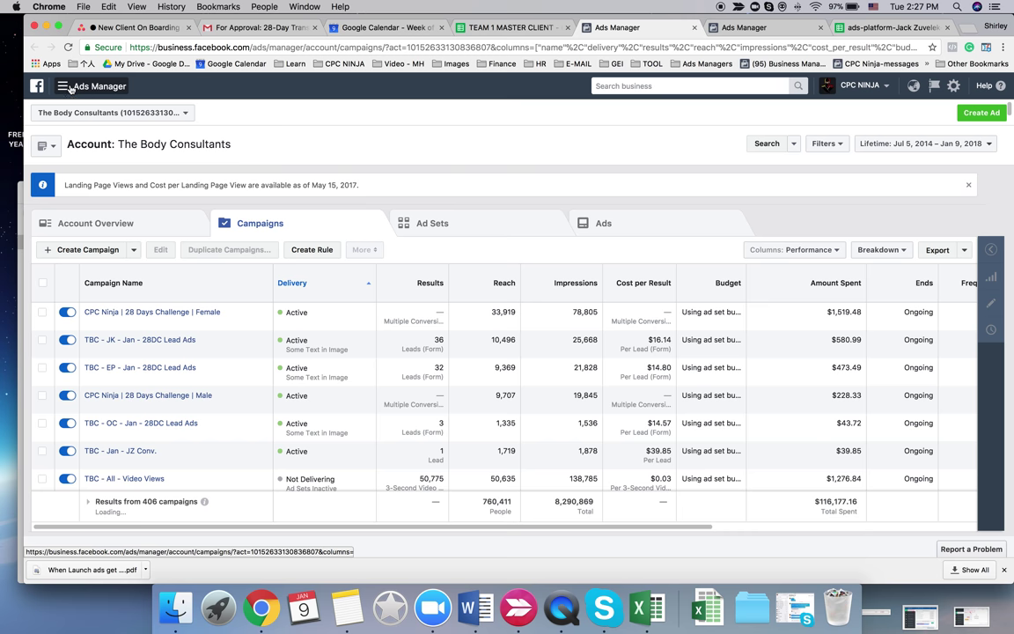
left_click(70, 88)
left_click(440, 209)
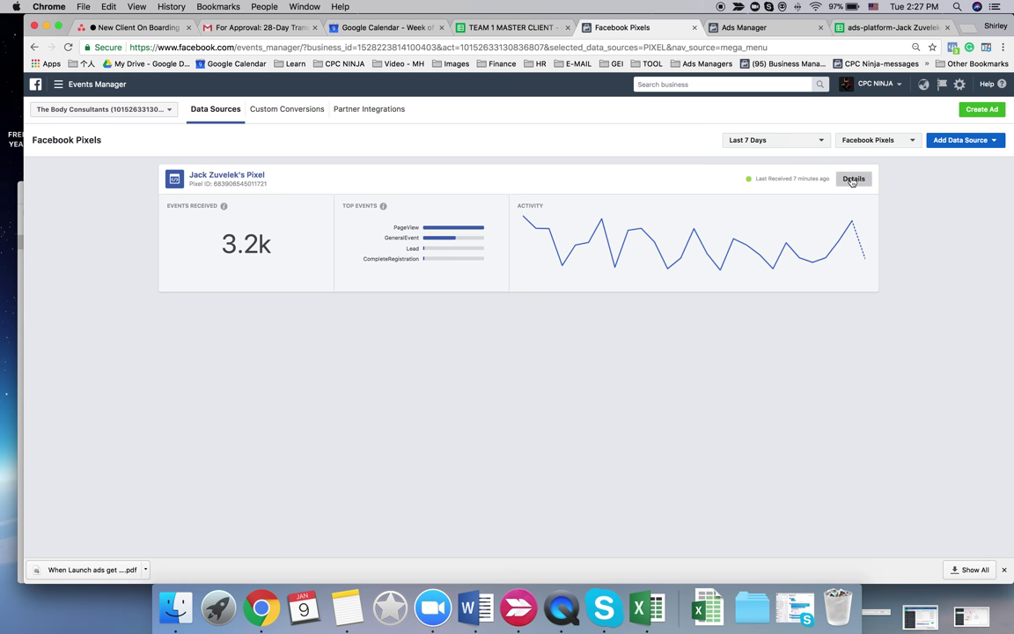
- Open the setup of The Body Consultants' Facebook pixel, choose manual code installation and copy the entire base pixel code
left_click(849, 179)
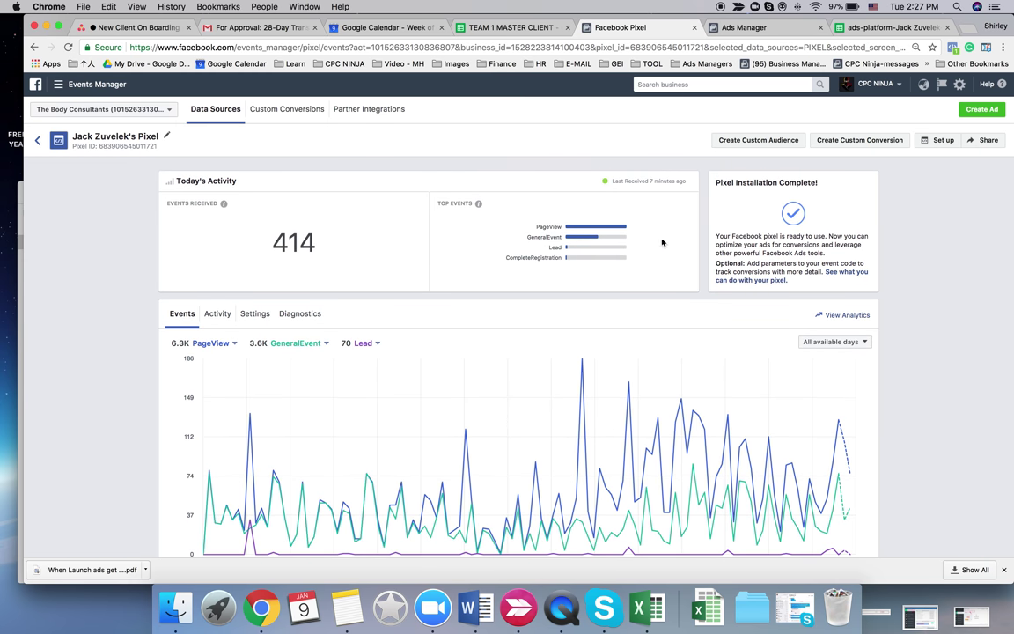
left_click(938, 140)
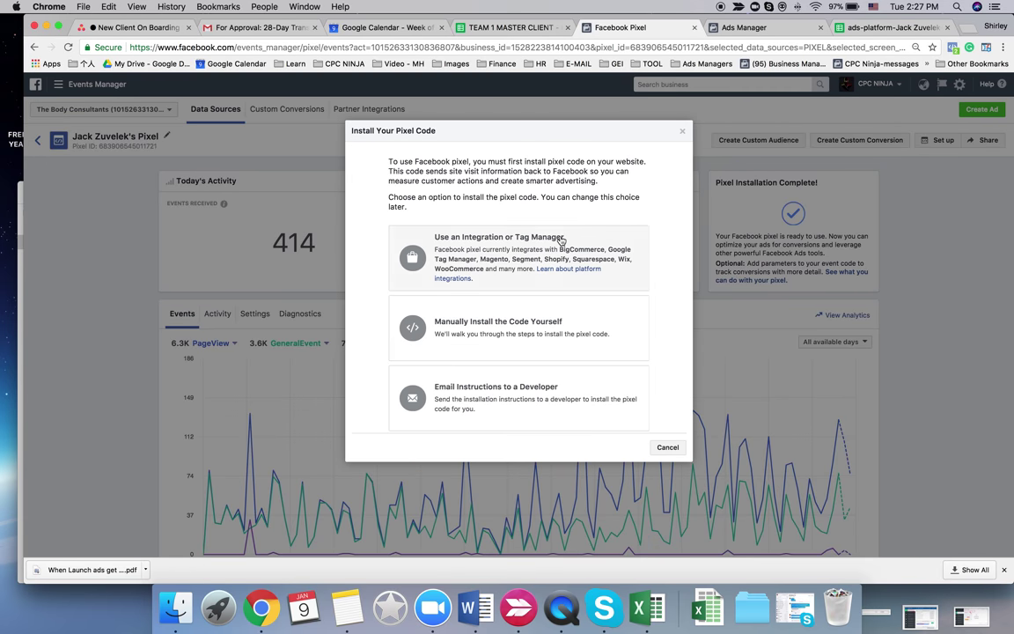
left_click(494, 332)
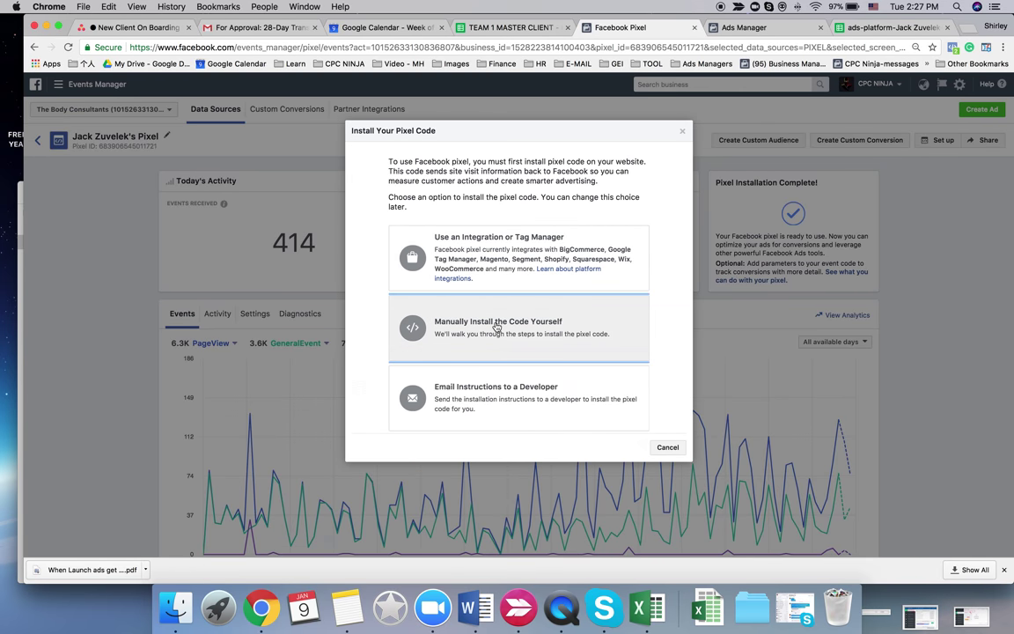
scroll(467, 341, "down", 5)
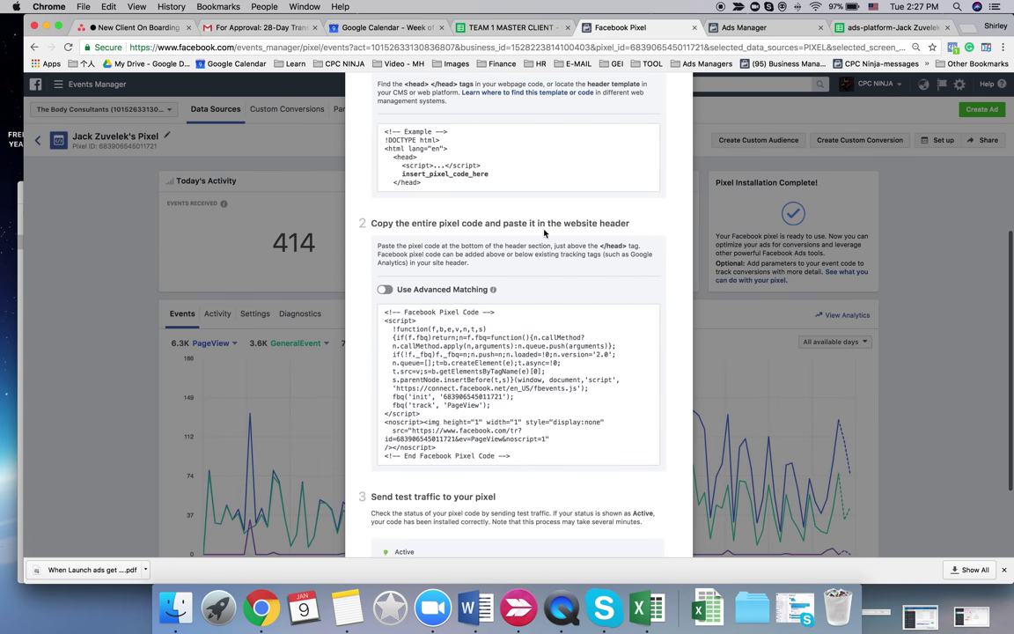
left_click(464, 369)
- Switch back to the ClickFunnels funnel settings, paste the Facebook pixel code as the head tracking code and save the settings
key("ctrl+Right")
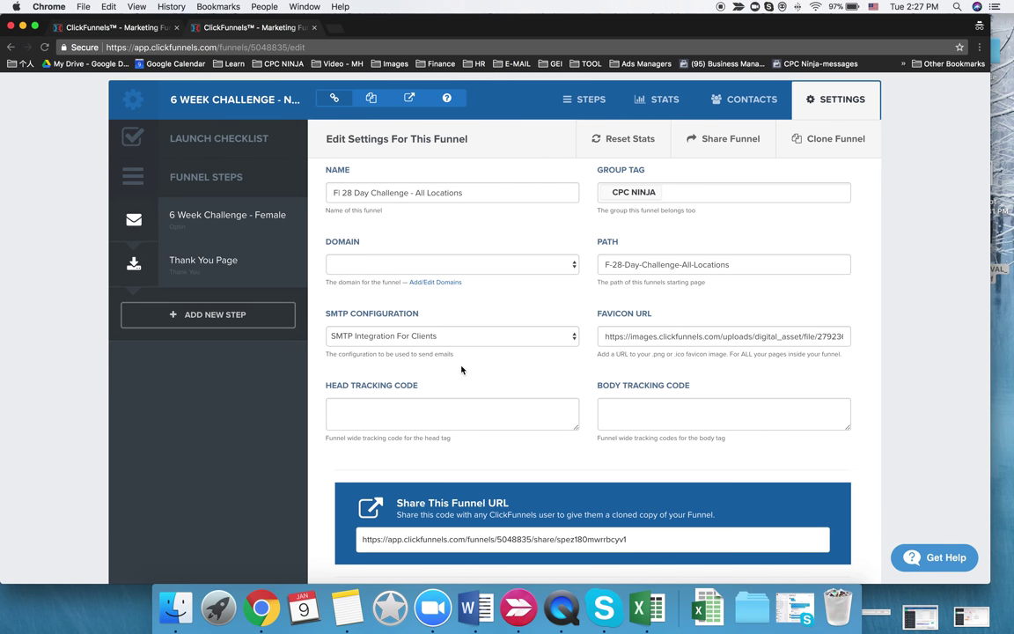
left_click(418, 403)
key("super+v")
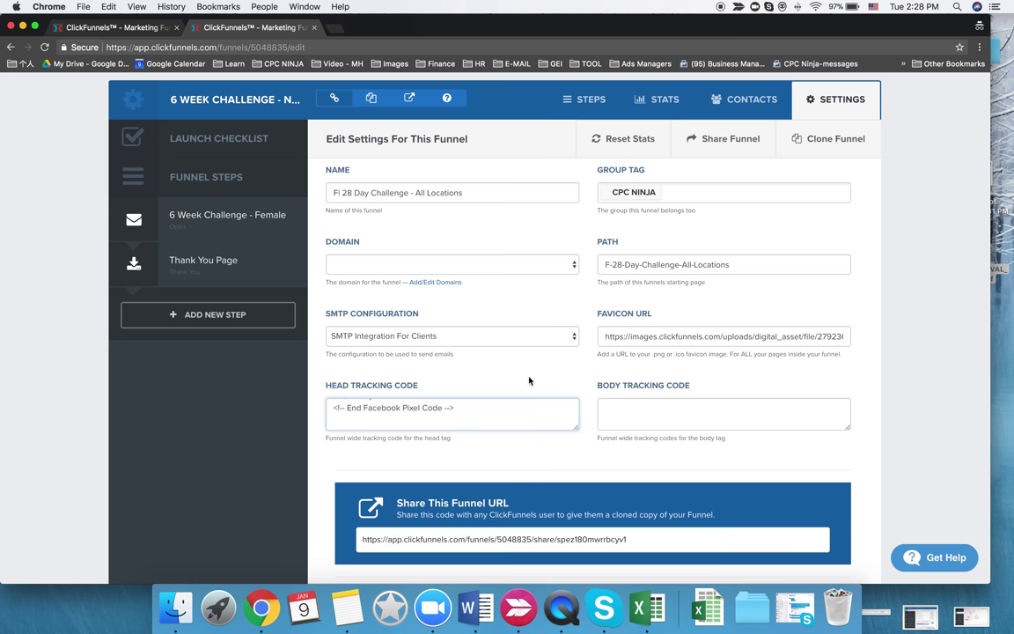
scroll(529, 380, "down", 2)
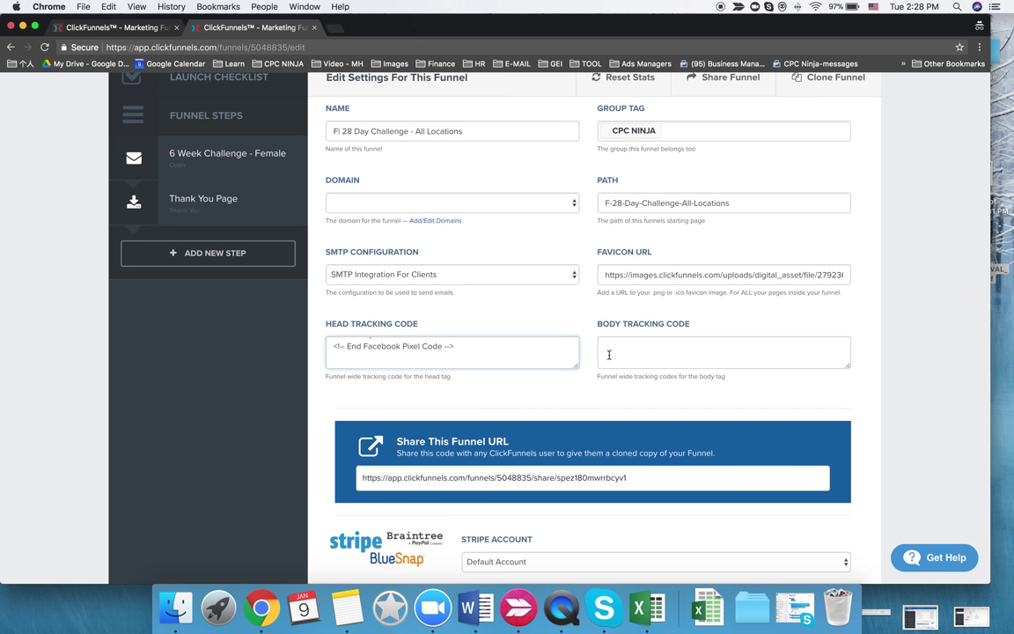
scroll(608, 355, "down", 20)
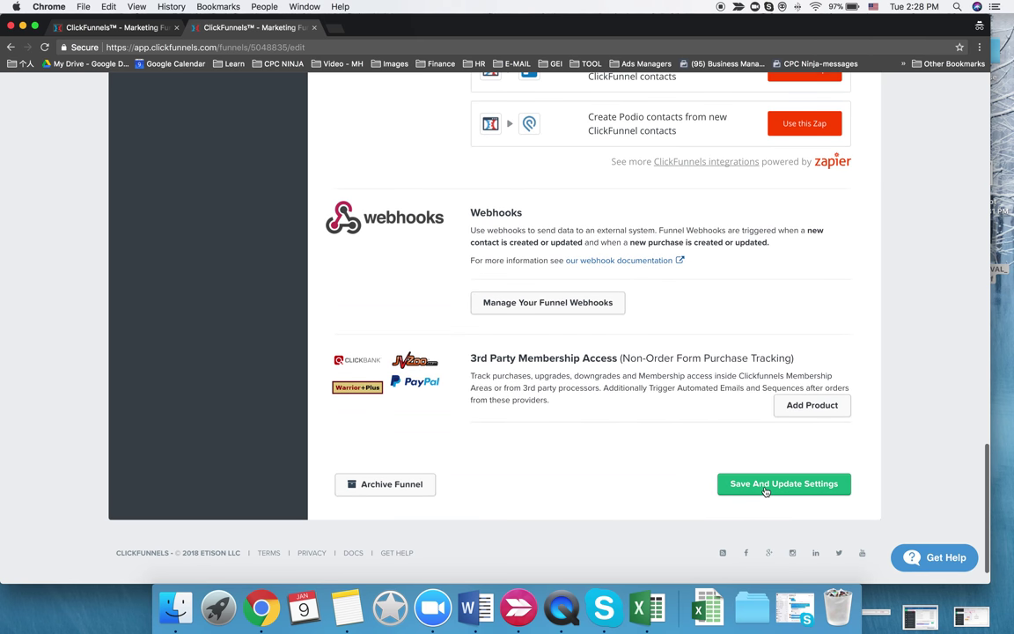
left_click(765, 486)
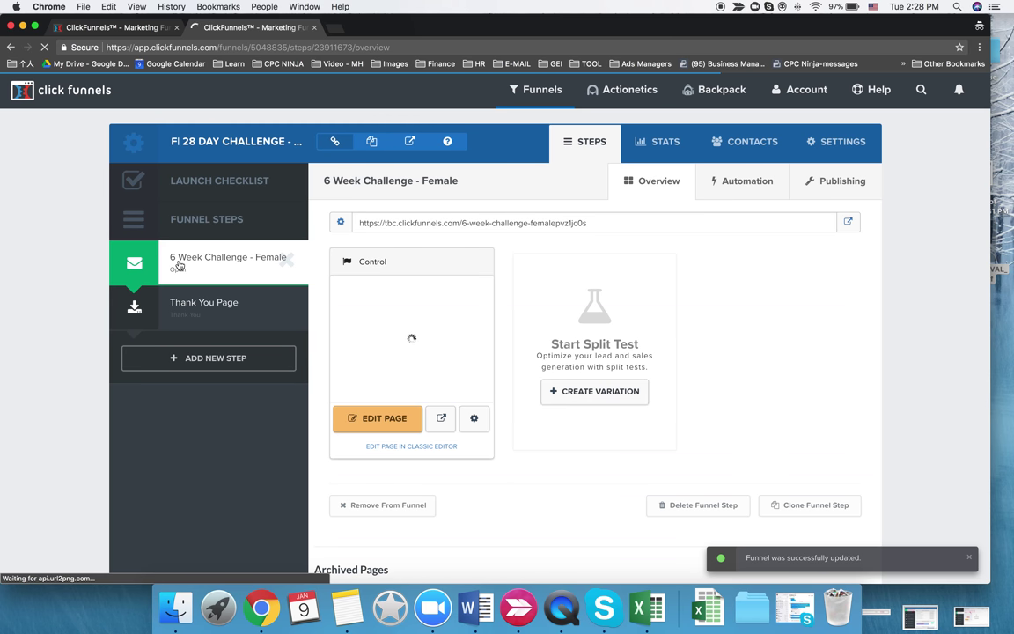
- Open the settings of the 6 Week Challenge - Female step's control page and name the page 28 Day Challenge | F
left_click(475, 420)
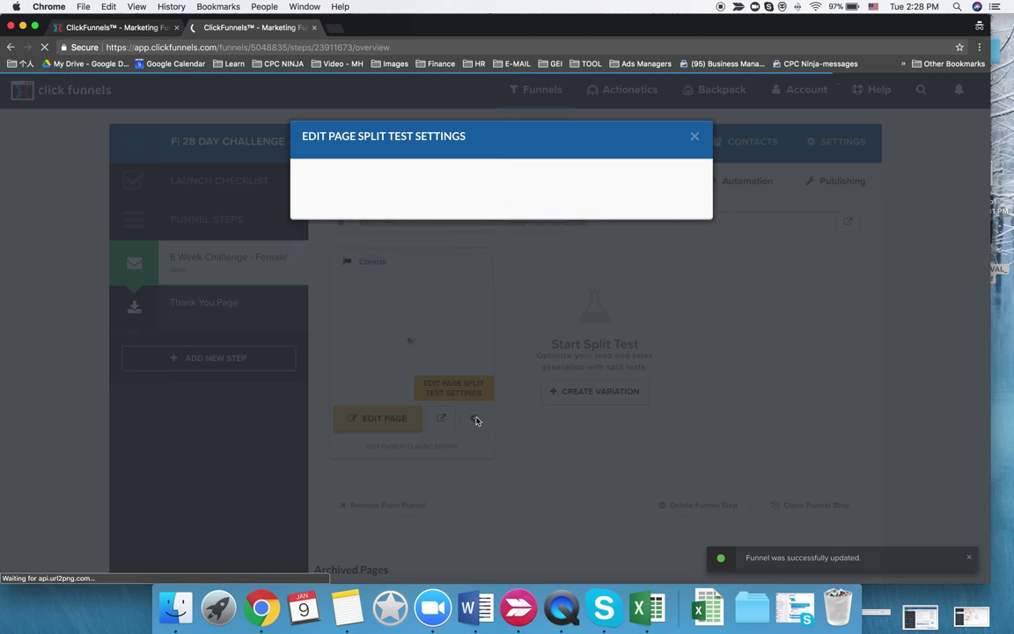
triple_click(348, 209)
type("28")
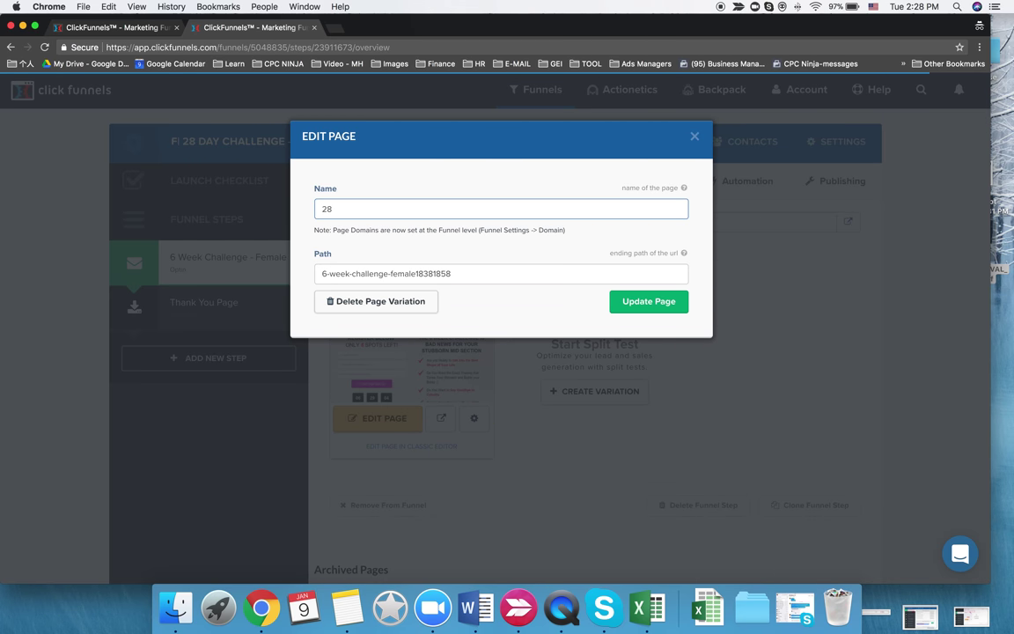
type(" Day Challenge | F")
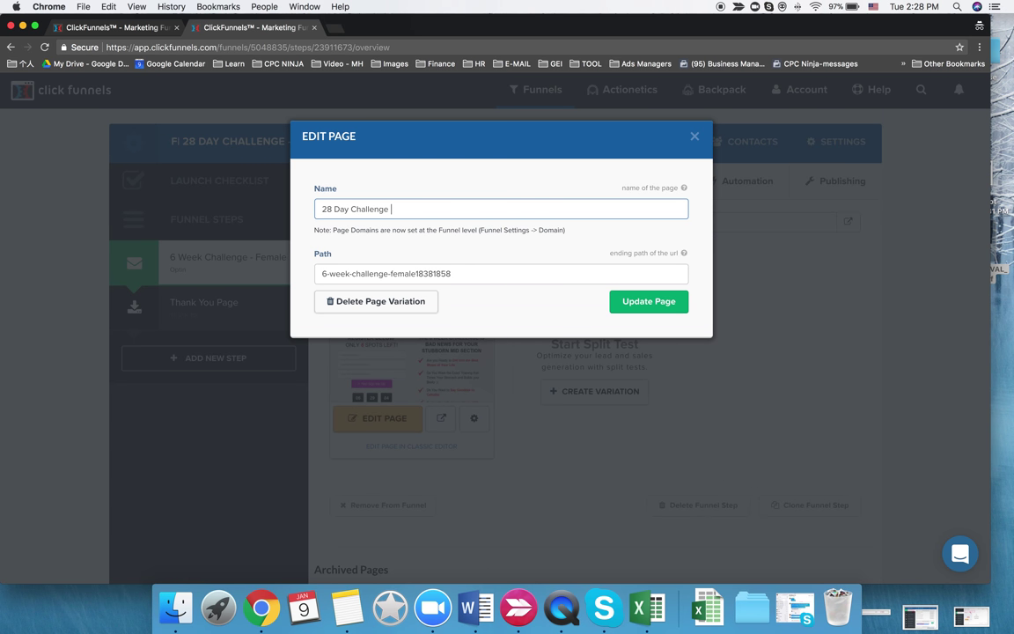
- Set the page path to 28-Day-Challenge-F, based on the page name with hyphens replacing spaces and the vertical bar, and update the page
triple_click(350, 210)
triple_click(383, 273)
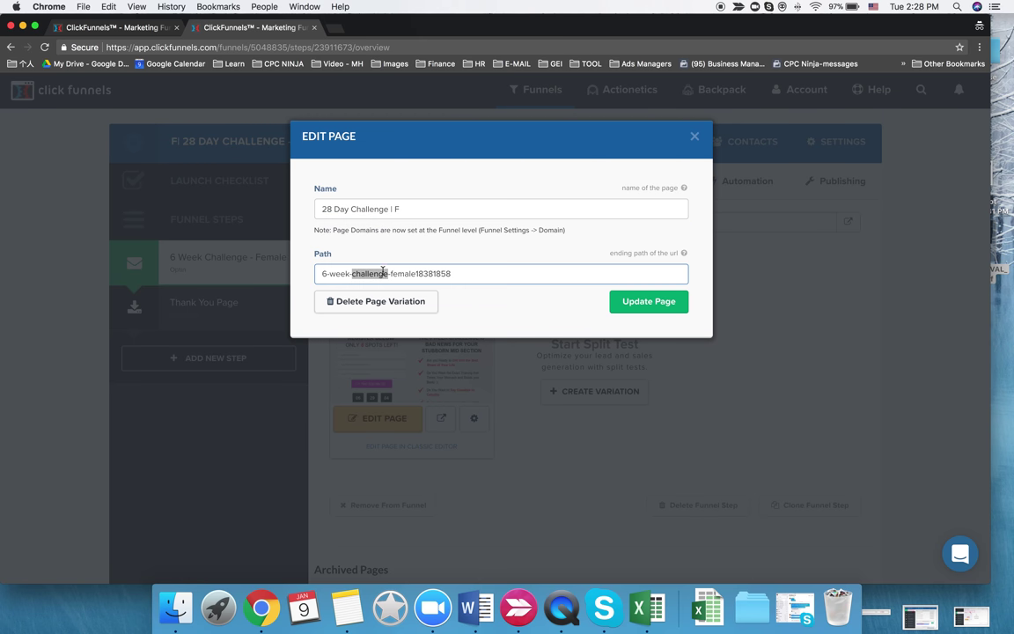
key("super+v")
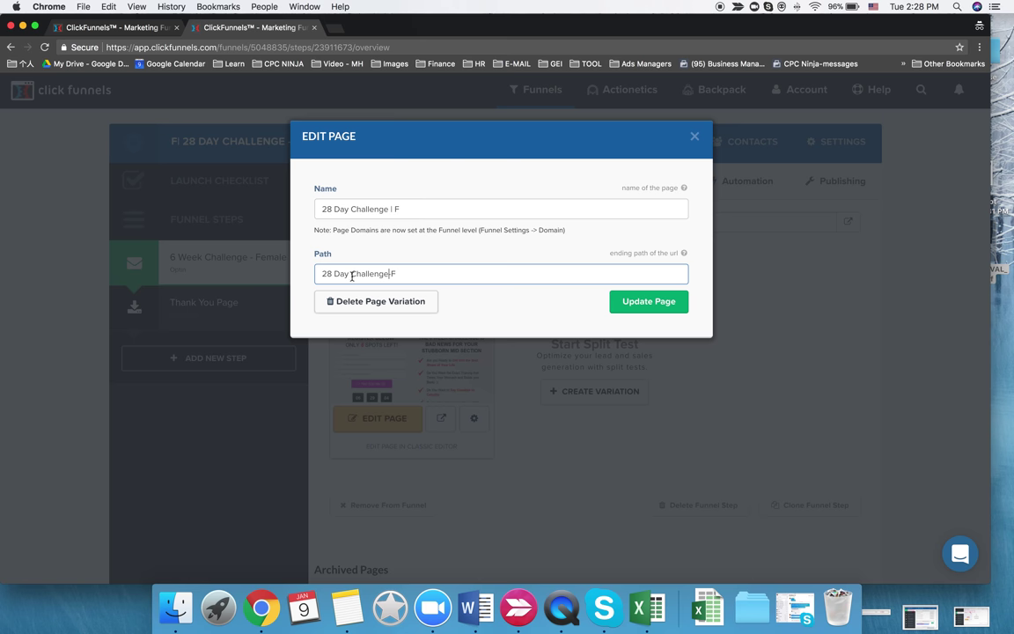
key("BackSpace")
type("-")
key("BackSpace")
type("-")
key("Tab")
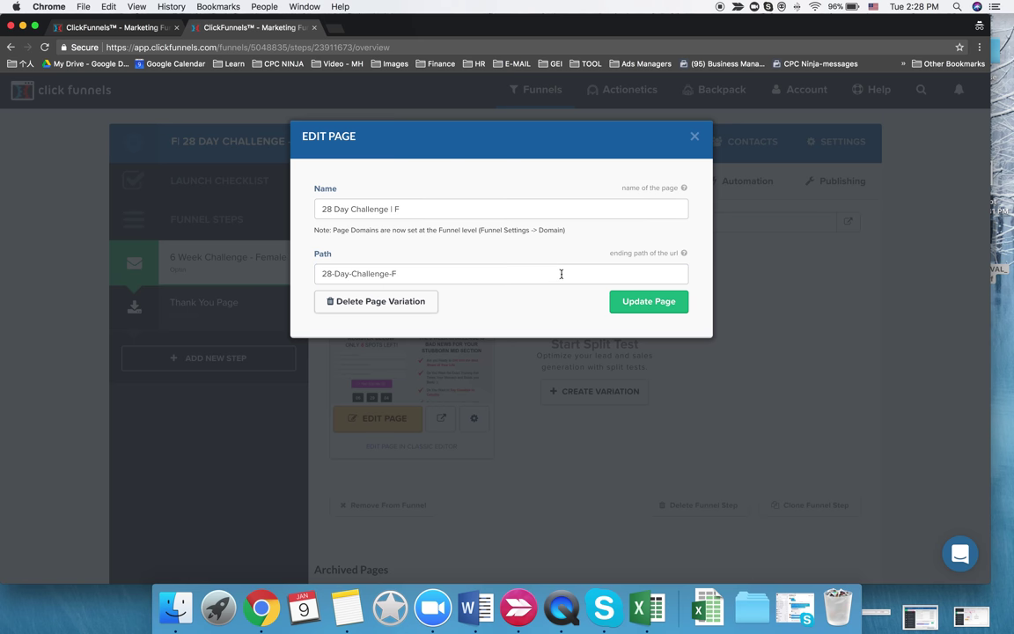
key("Escape")
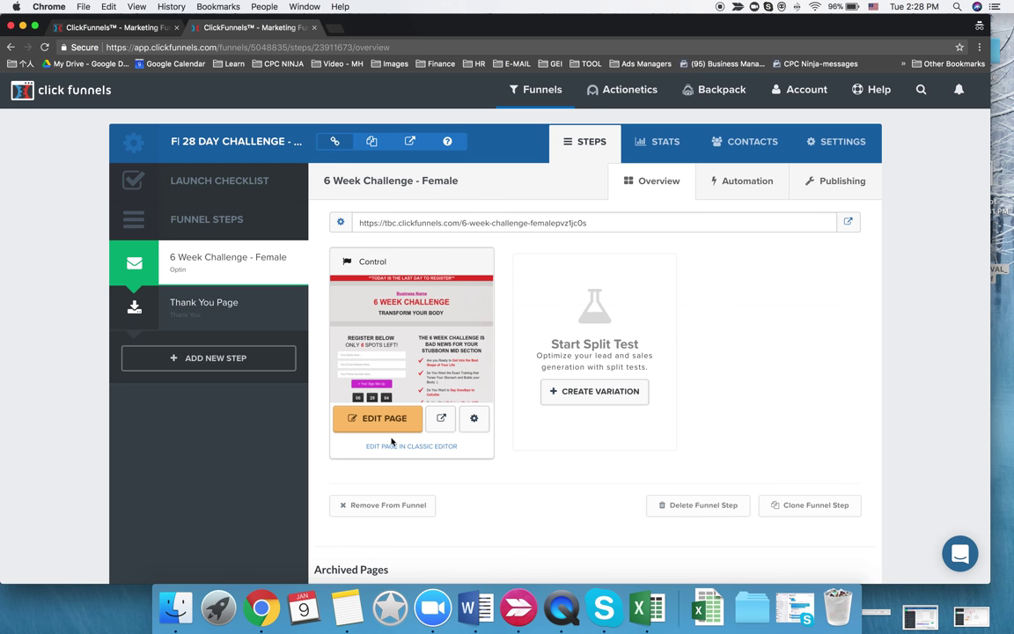
- Open the opt-in page in the page editor and reload the list of all funnels in the other ClickFunnels tab
left_click(387, 344)
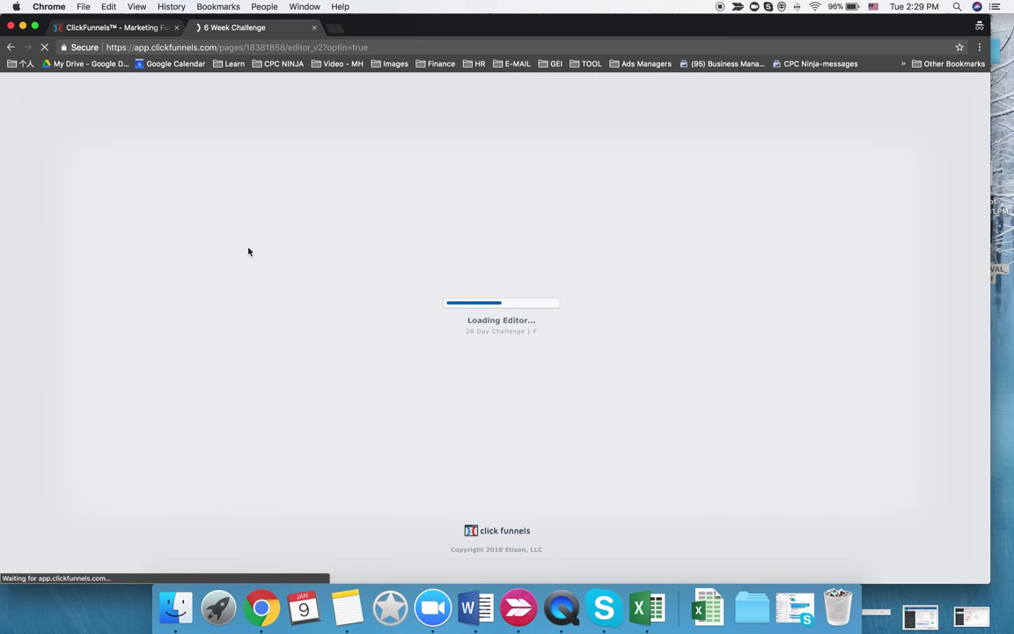
left_click(168, 27)
mouse_move(533, 89)
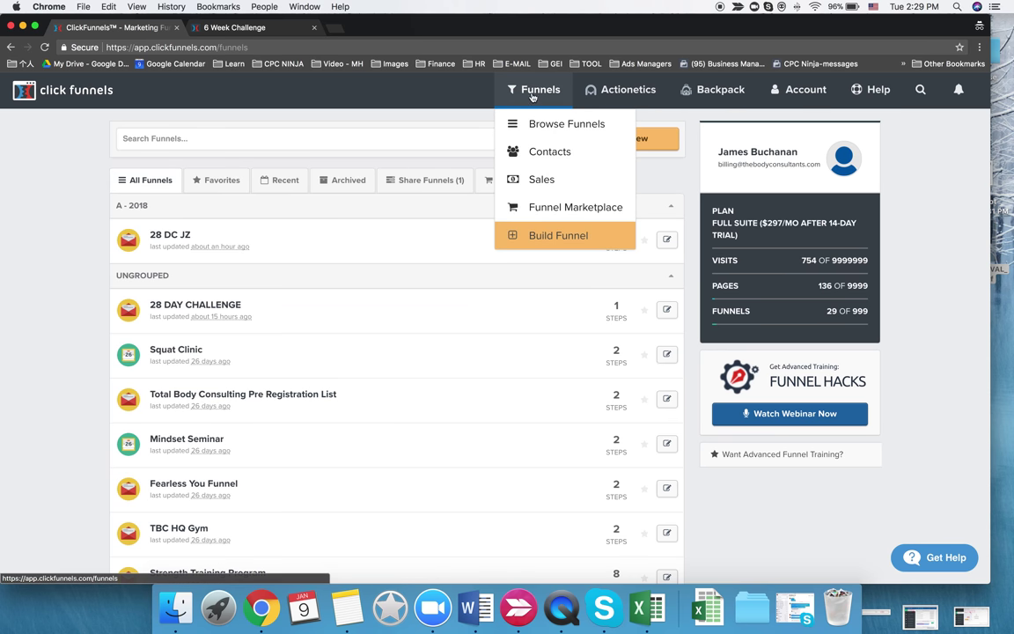
left_click(545, 130)
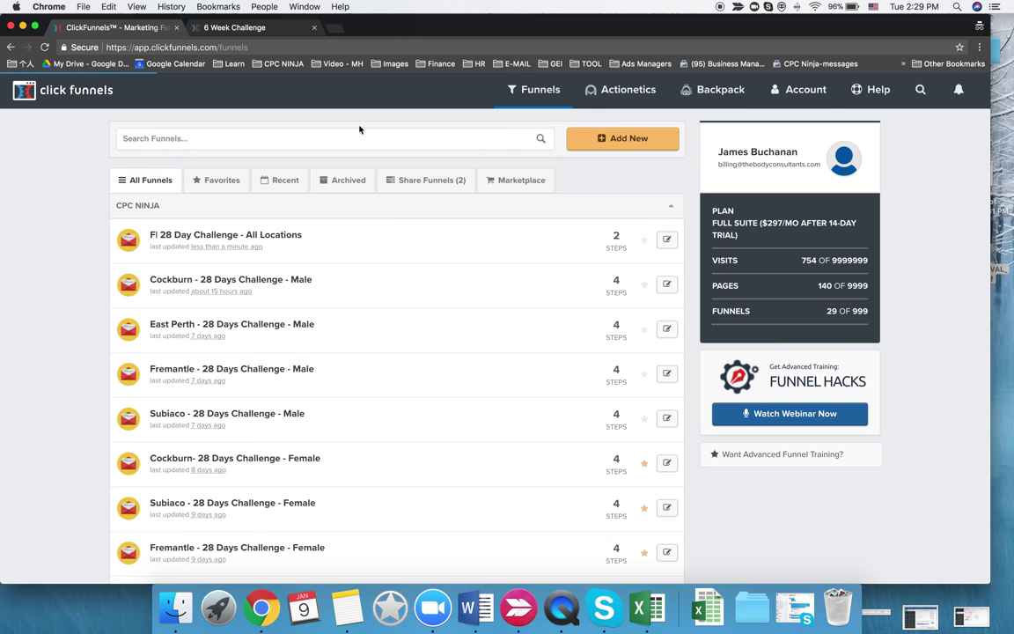
- In the page editor, change the main headline from 6 WEEK CHALLENGE to 28 DAY CHALLENGE
left_click(271, 32)
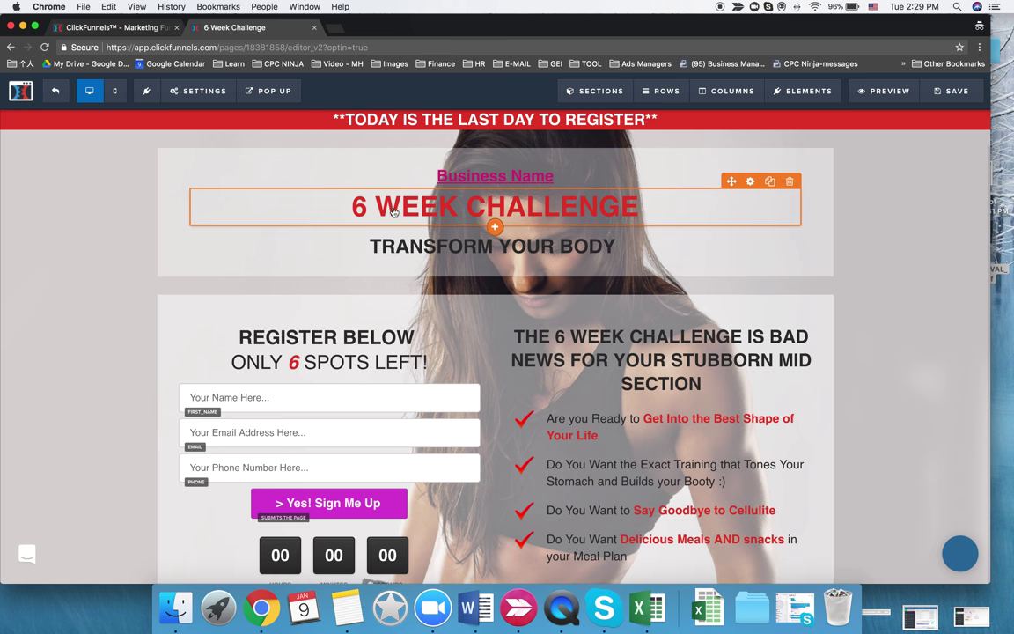
double_click(404, 206)
left_click(449, 204)
left_click_drag(449, 205, 327, 201)
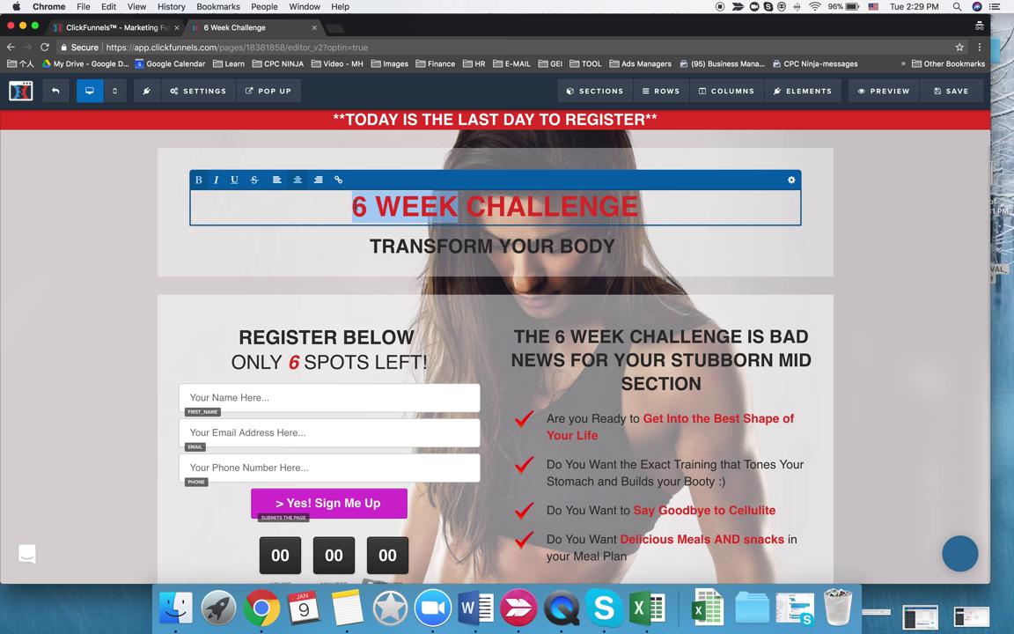
type("28 Day")
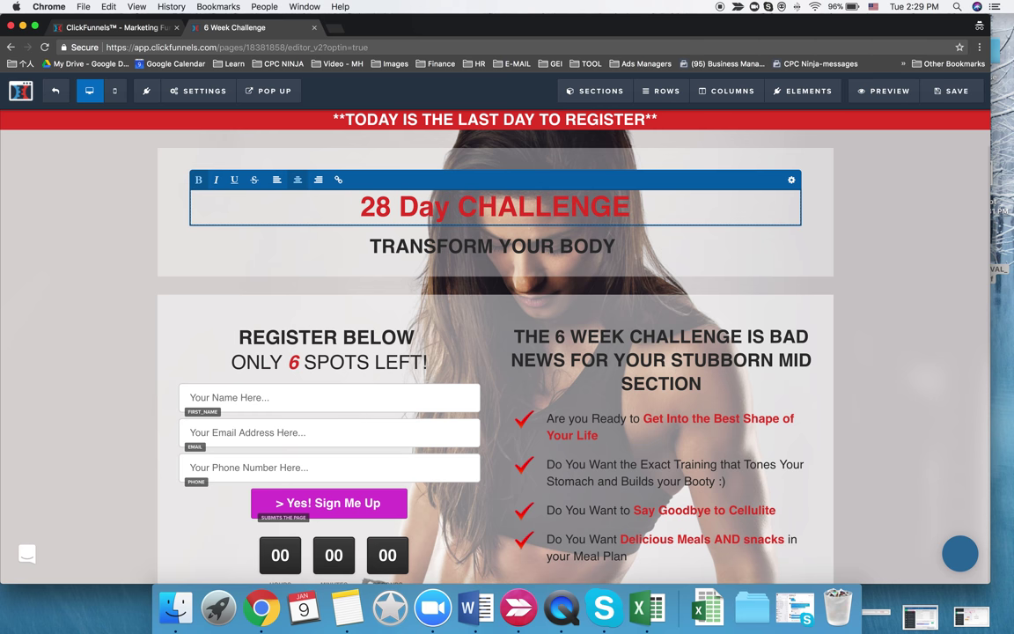
key("BackSpace")
key("BackSpace")
type("D")
key("BackSpace")
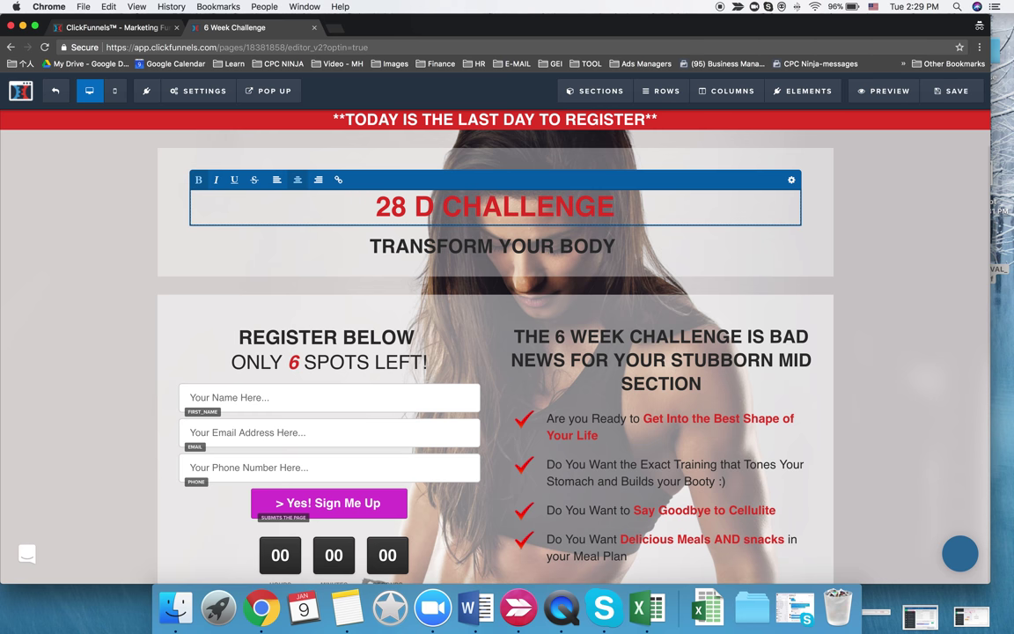
type("AY")
left_click(351, 245)
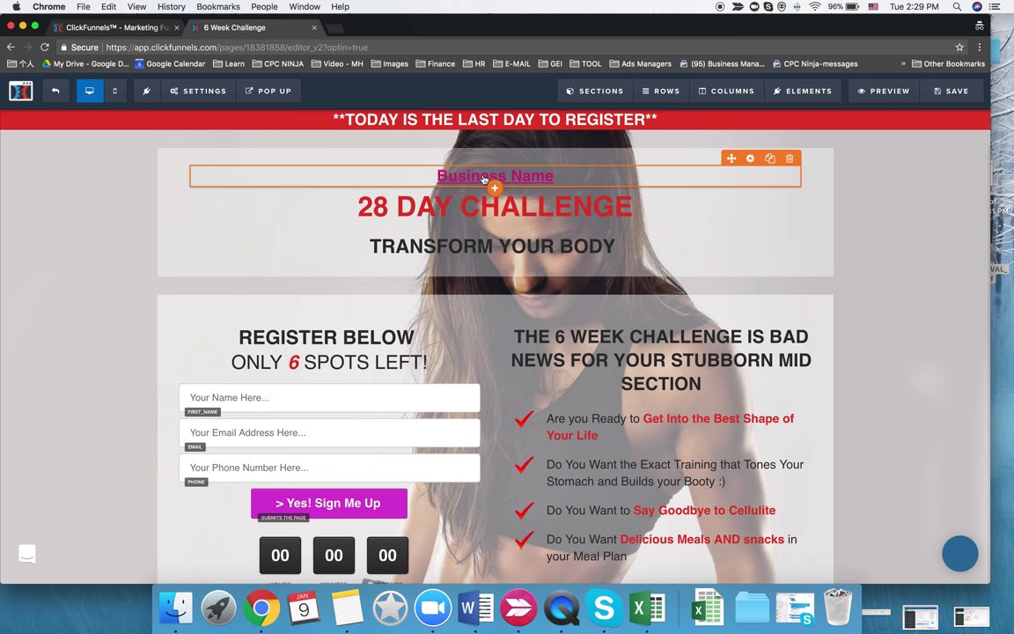
- Switch to the TEAM 1 MASTER CLIENT spreadsheet and copy The Body Consultants from the Business Name column
key("ctrl+Left")
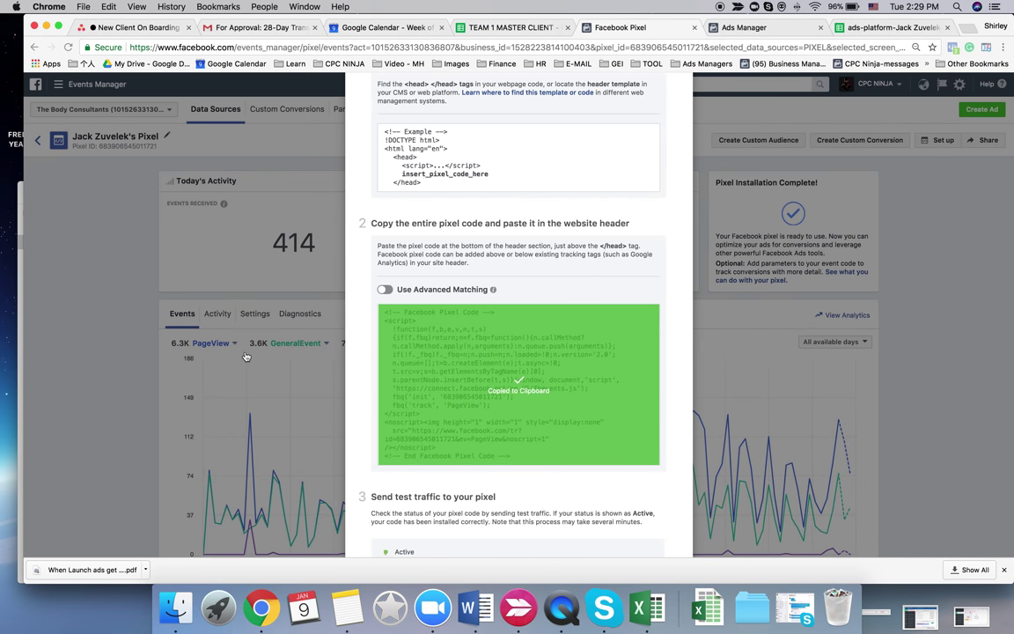
left_click(508, 28)
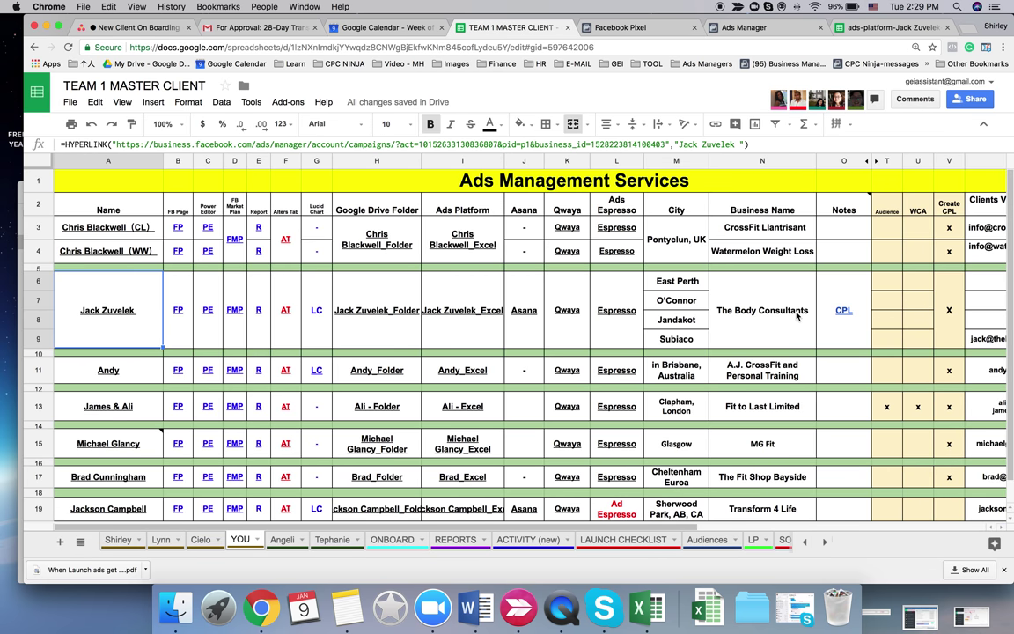
left_click(744, 318)
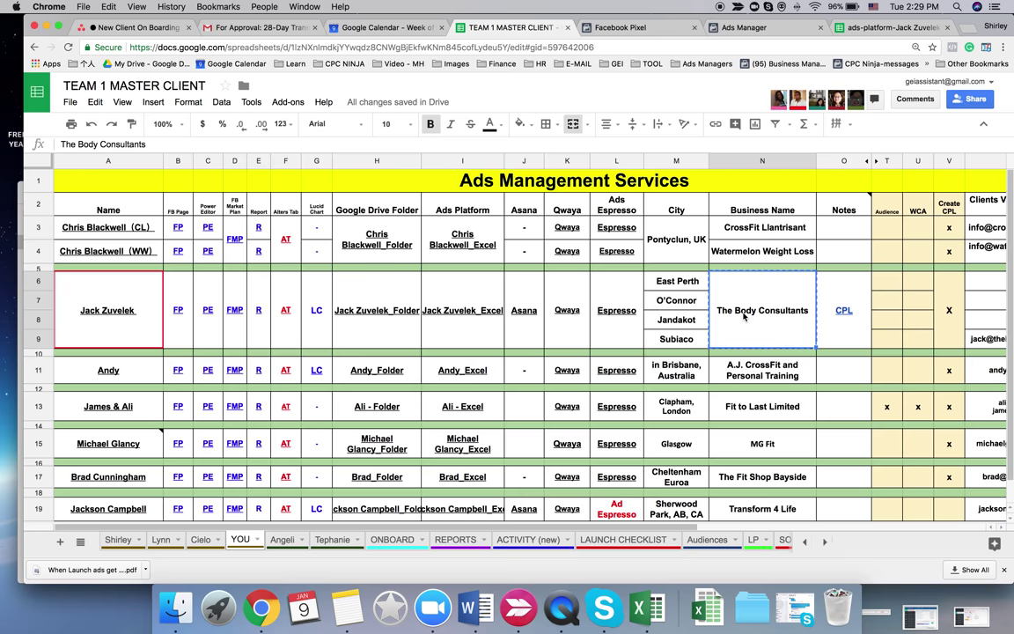
key("super+grave")
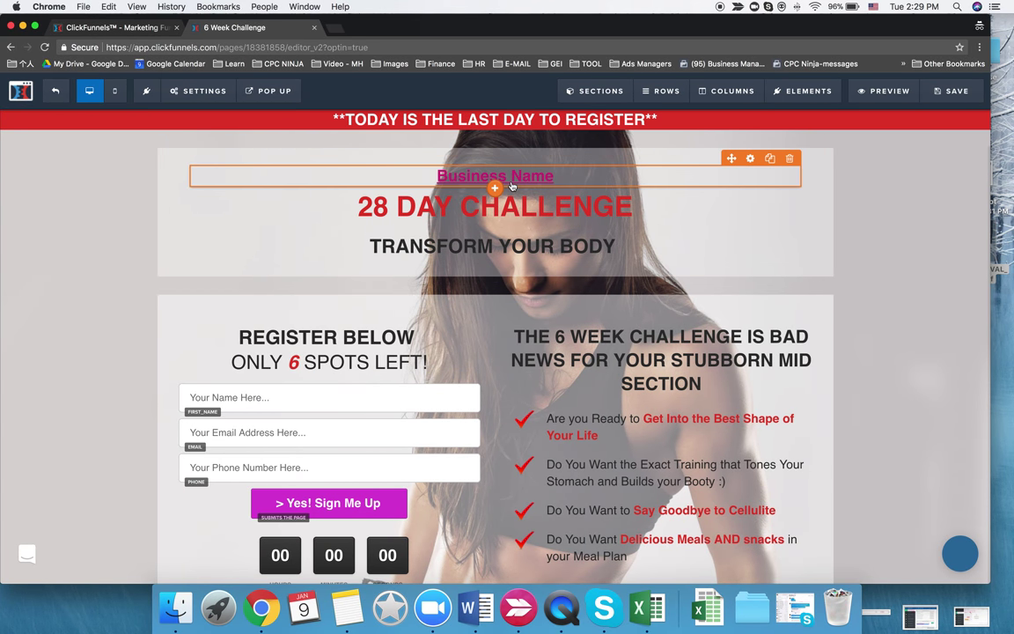
key("super+grave")
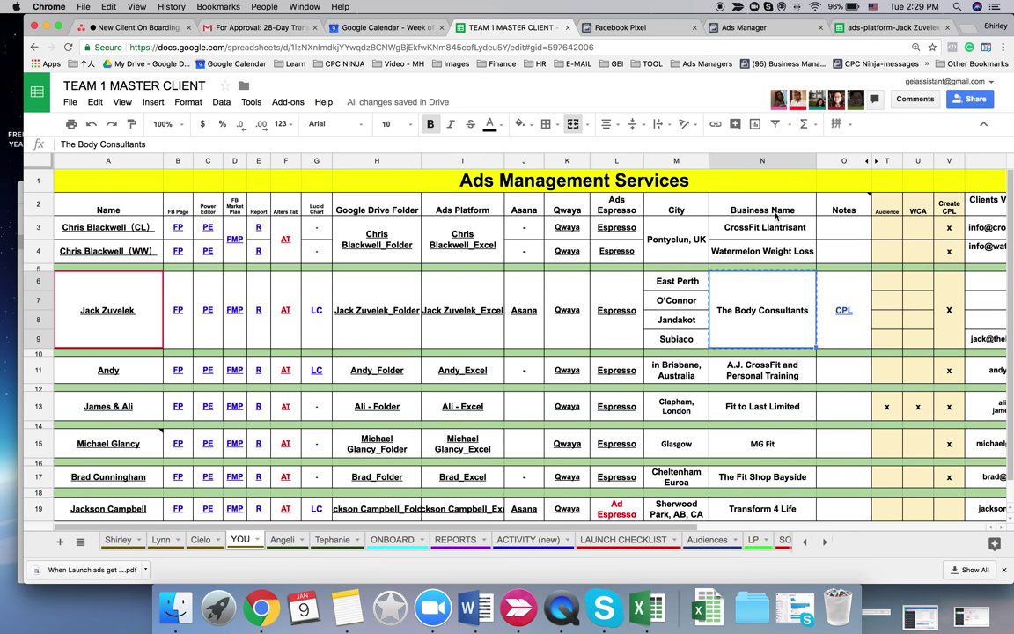
left_click_drag(762, 227, 763, 251)
left_click(774, 313)
- Back in the page editor, replace the Business Name placeholder with The Body Consultants and remove the extra blank lines below it
key("super+grave")
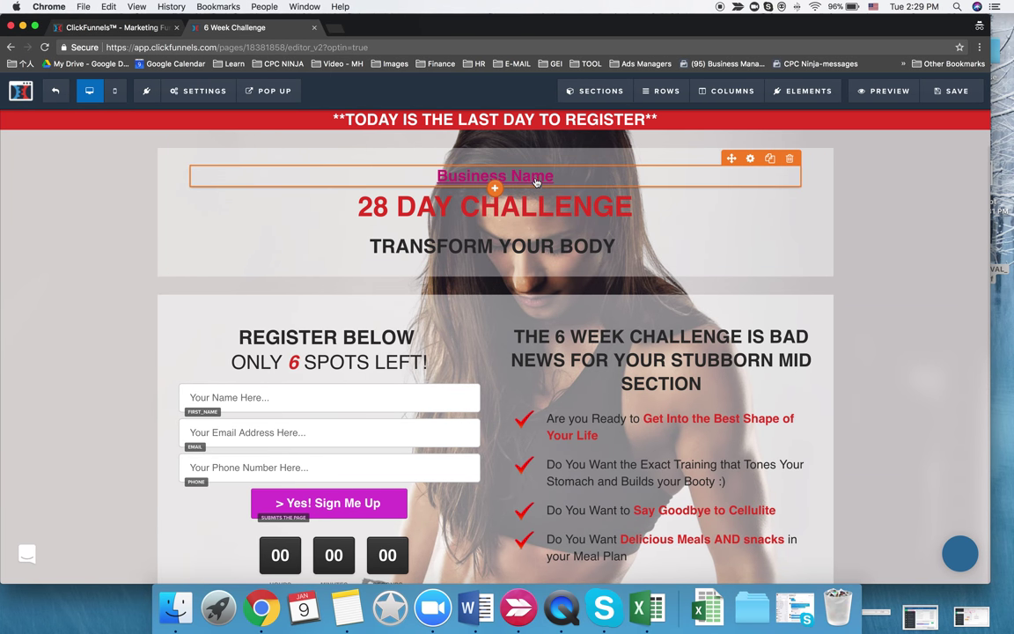
left_click(532, 176)
key("ctrl+a")
type("The Body Consultants")
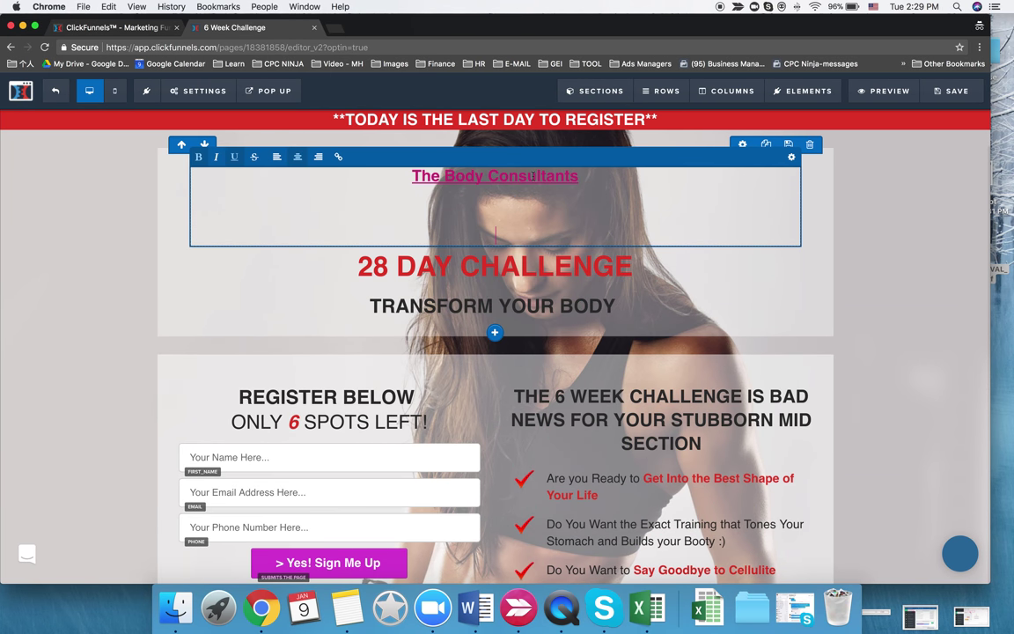
key("BackSpace")
key("BackSpace")
key("BackSpace")
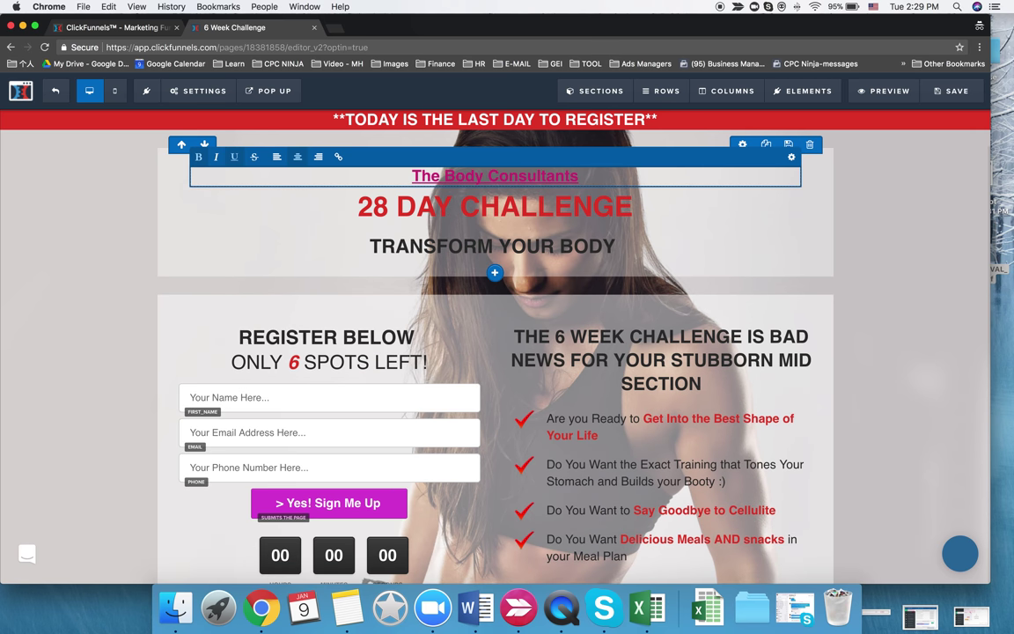
left_click(145, 264)
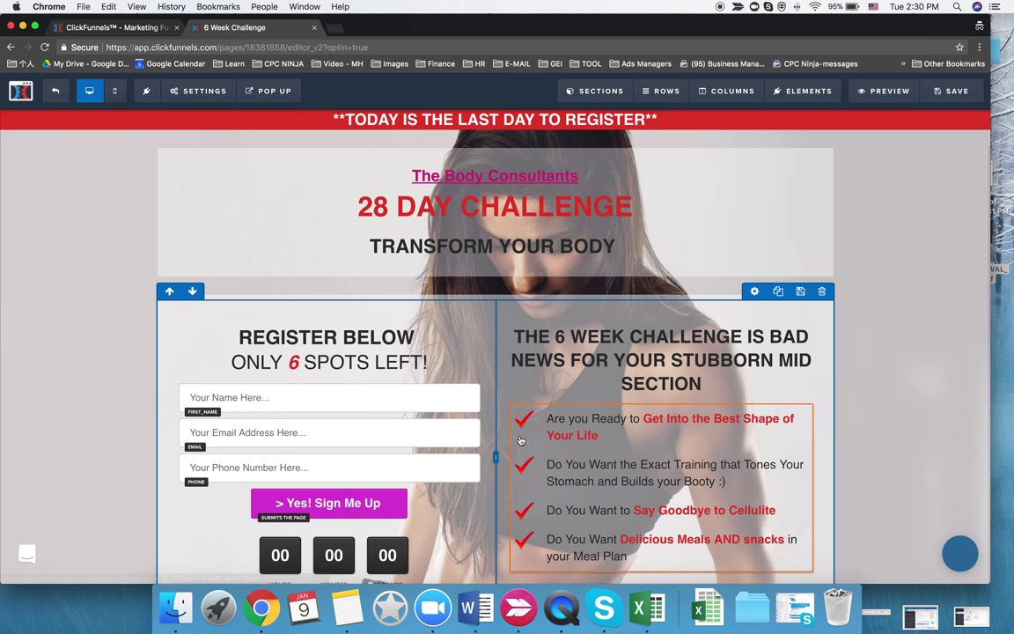
- Change the heading above the checklist so it reads THE 28 DAY CHALLENGE instead of THE 6 WEEK CHALLENGE
scroll(613, 234, "down", 3)
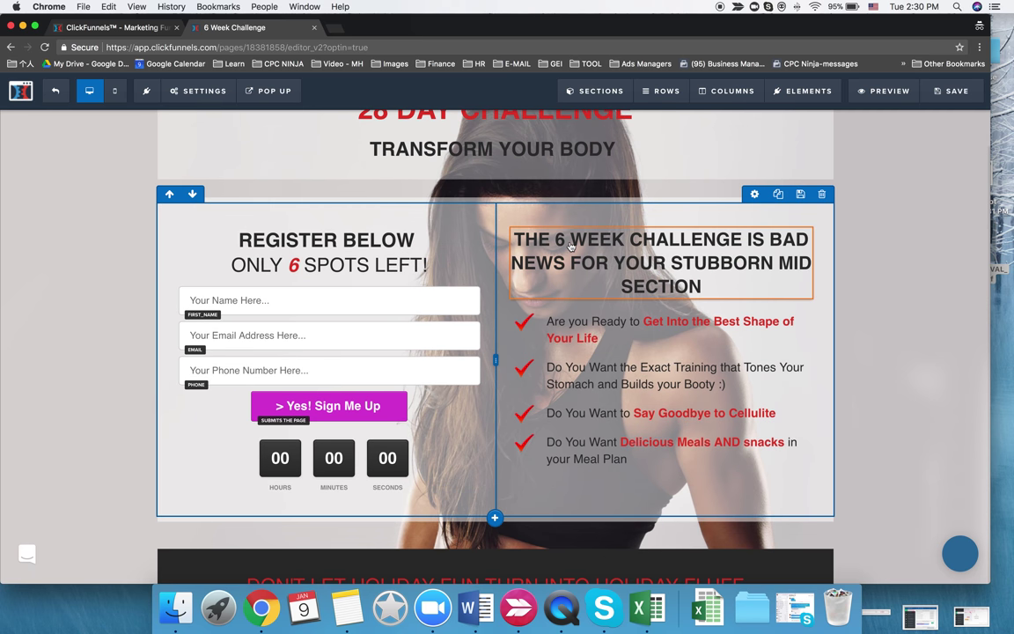
left_click(613, 230)
left_click_drag(555, 240, 629, 240)
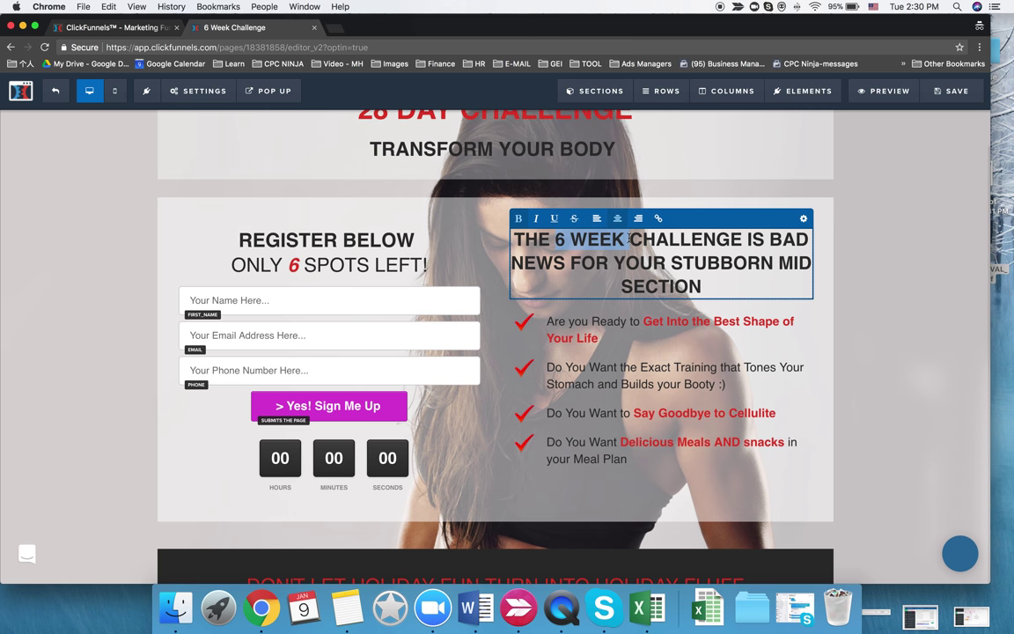
key("BackSpace")
type("28 Day")
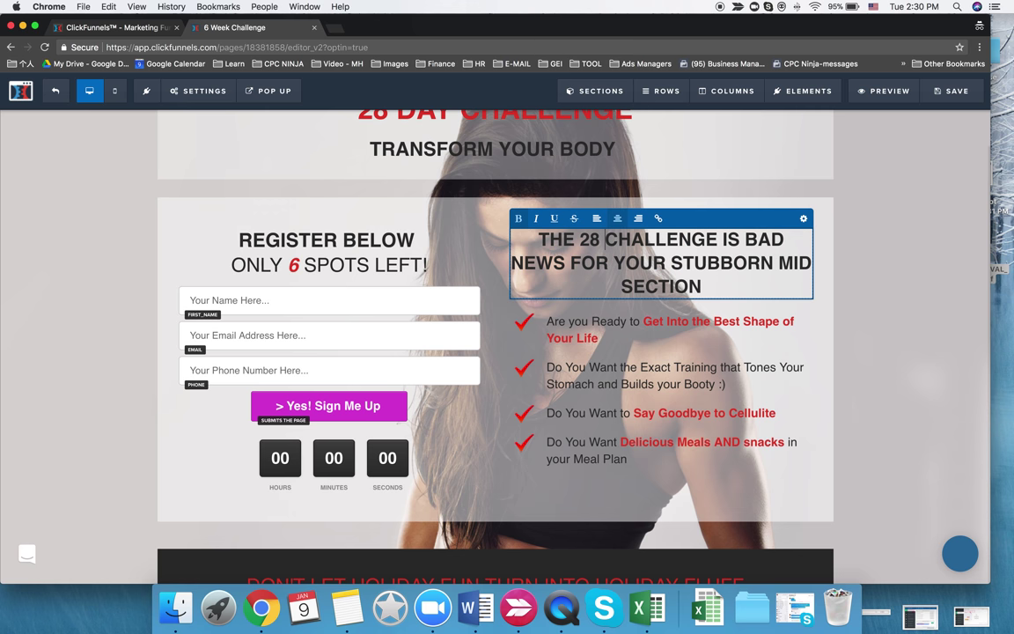
key("BackSpace")
key("BackSpace")
type("say")
key("BackSpace")
type("AY")
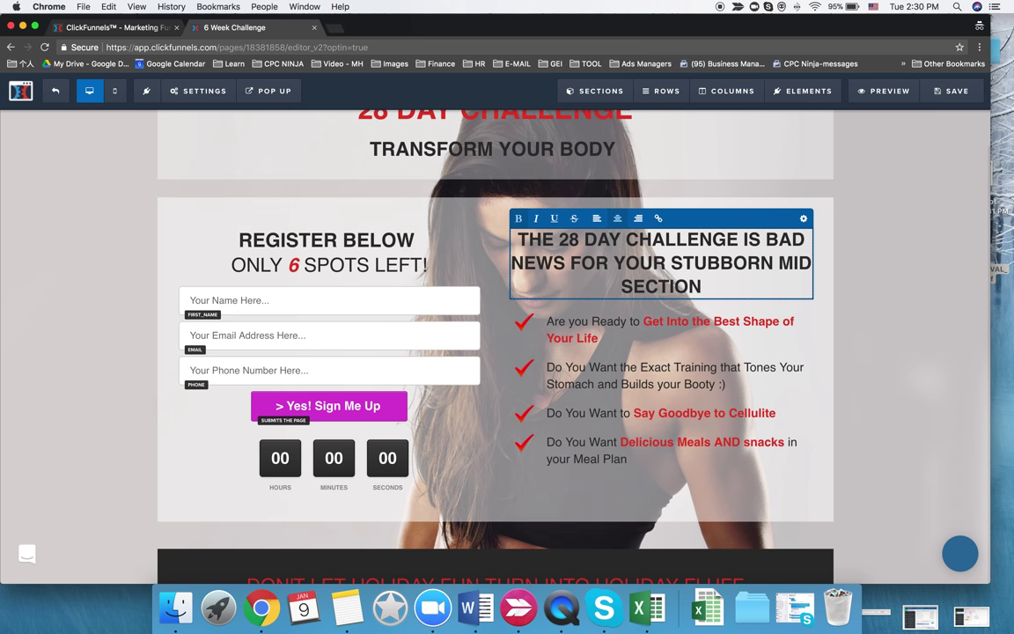
left_click(908, 328)
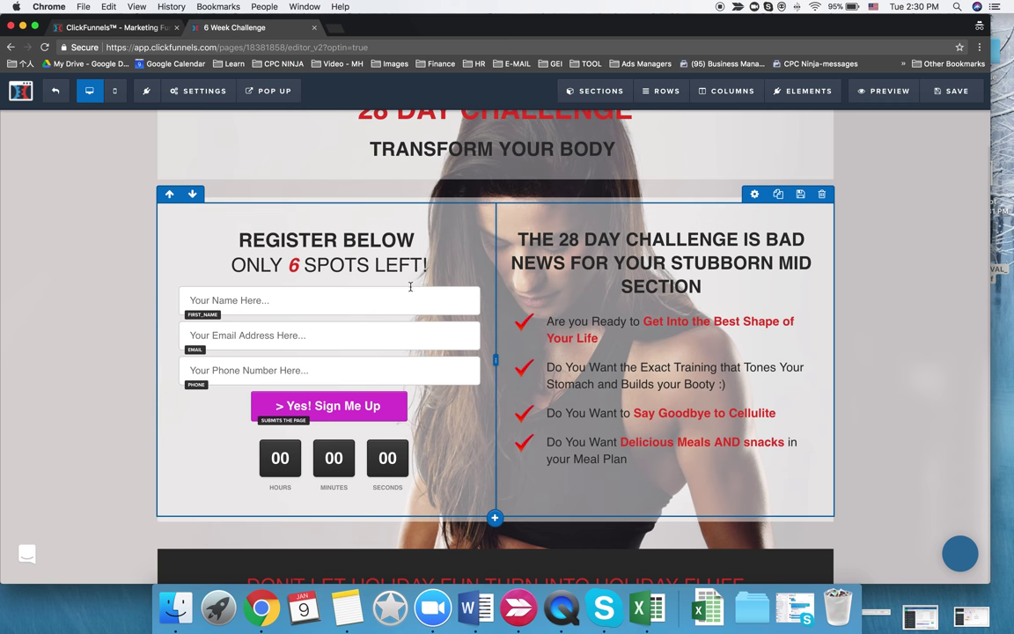
- Try the side-view before-and-after photo from the uploaded images as the picture above TRAINING
scroll(581, 291, "down", 5)
scroll(581, 291, "down", 1)
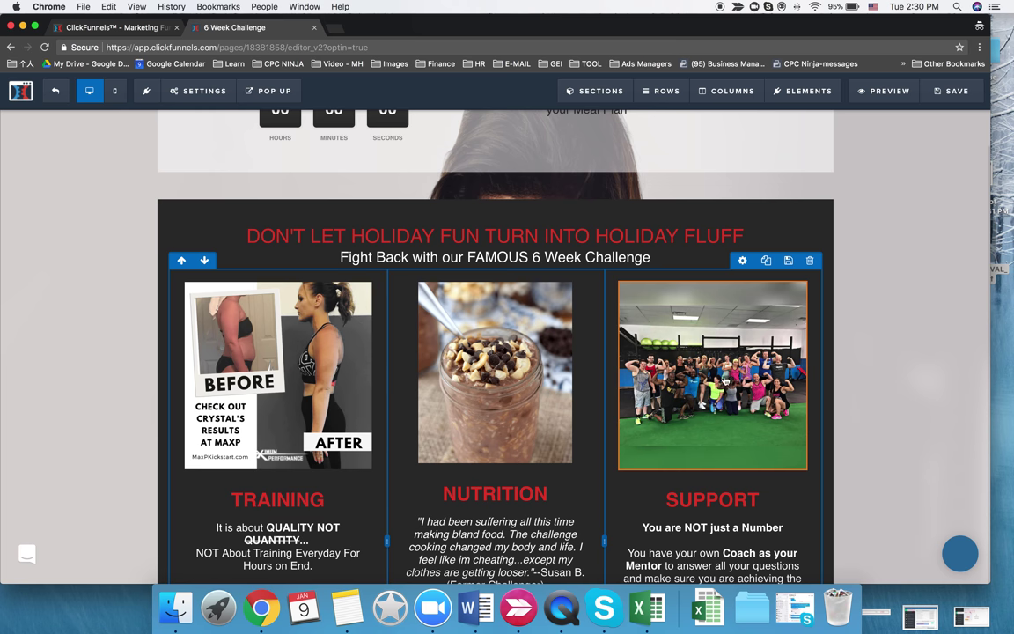
left_click(304, 387)
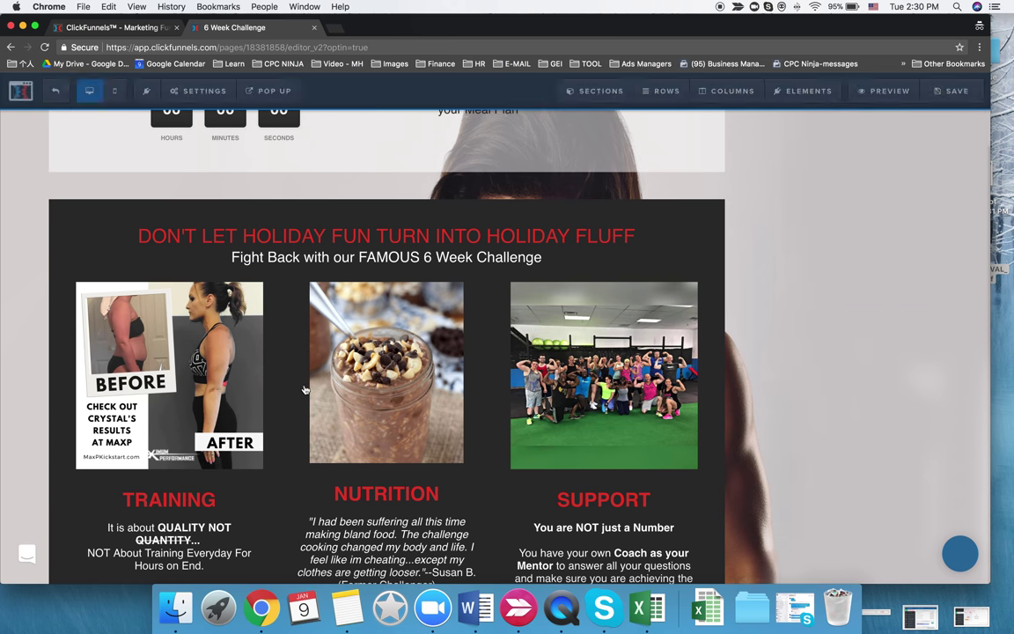
left_click(965, 223)
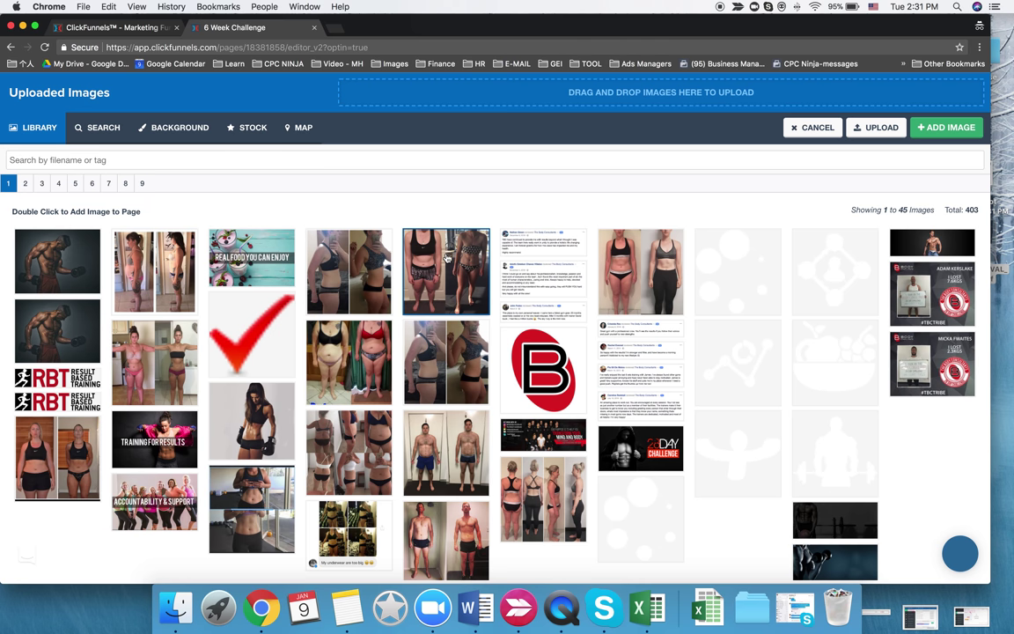
left_click(638, 268)
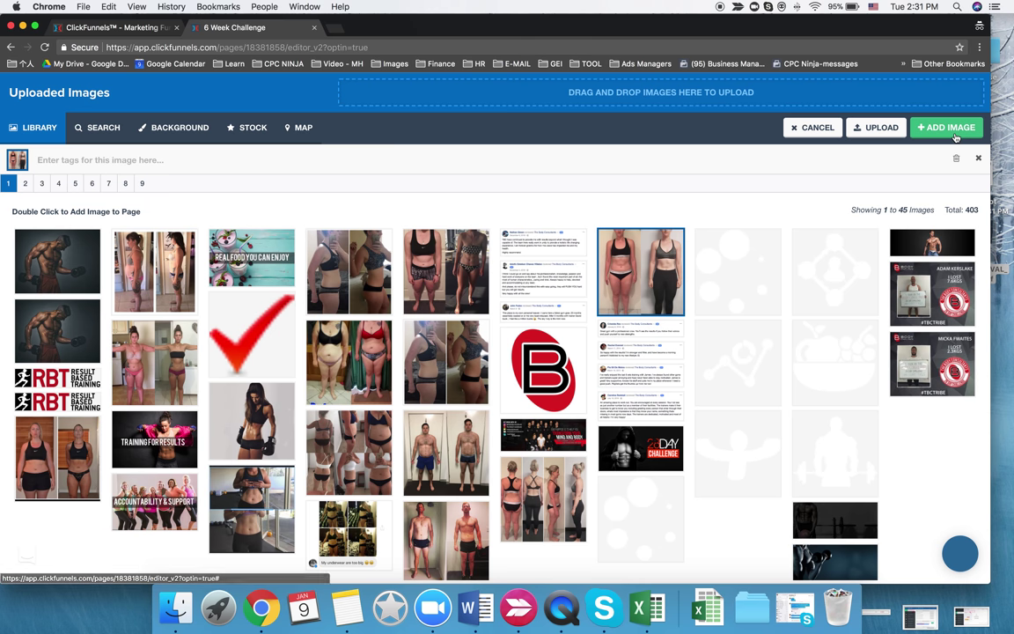
left_click(172, 250)
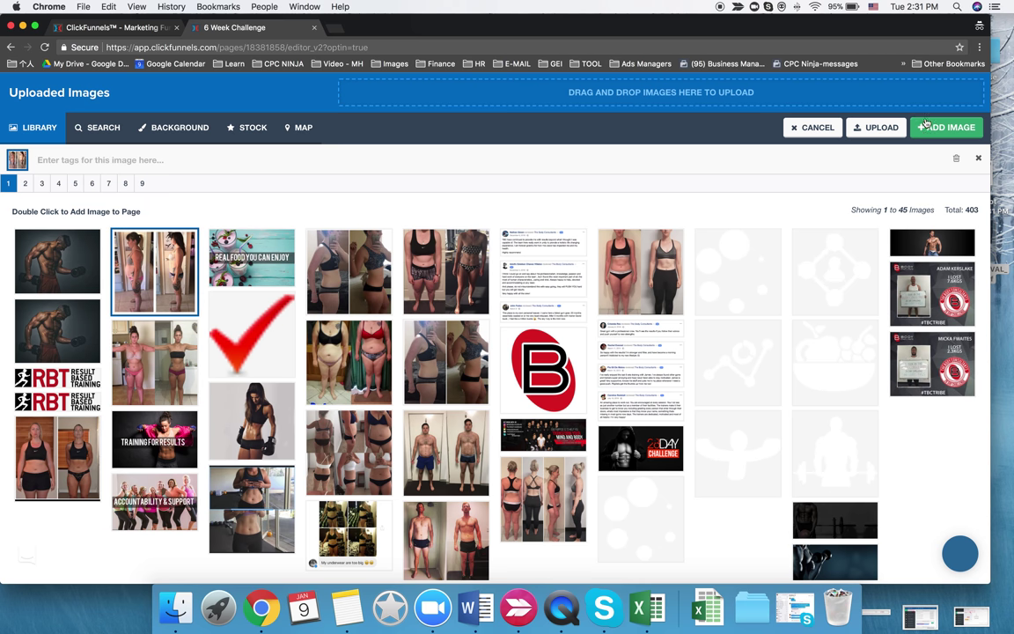
left_click(837, 123)
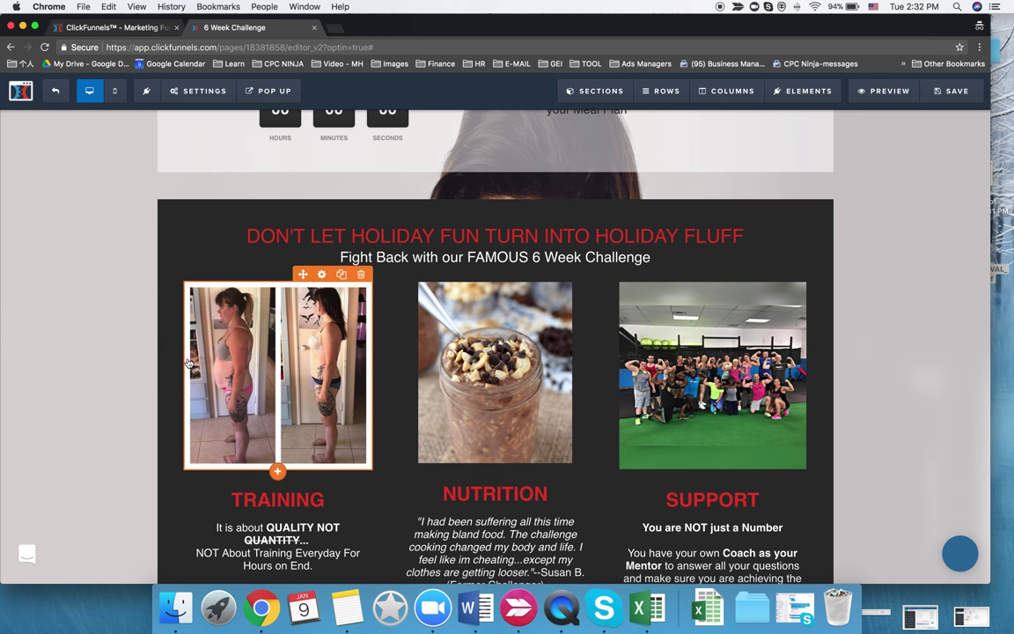
- Replace the picture above TRAINING with the front-view before-and-after photo of the woman in a black sports bra
left_click(189, 361)
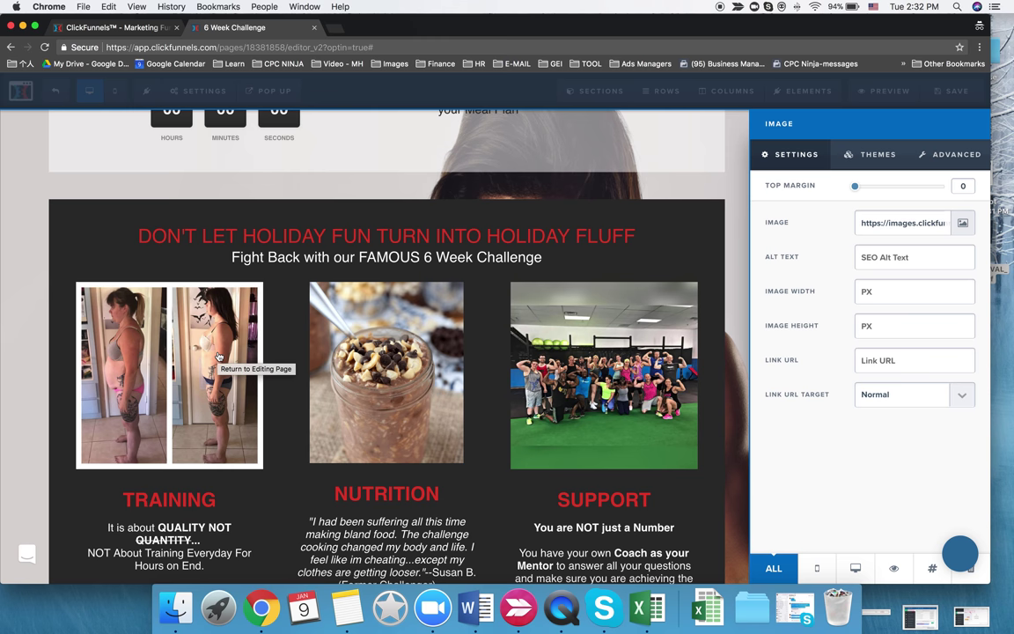
left_click(964, 223)
left_click(599, 261)
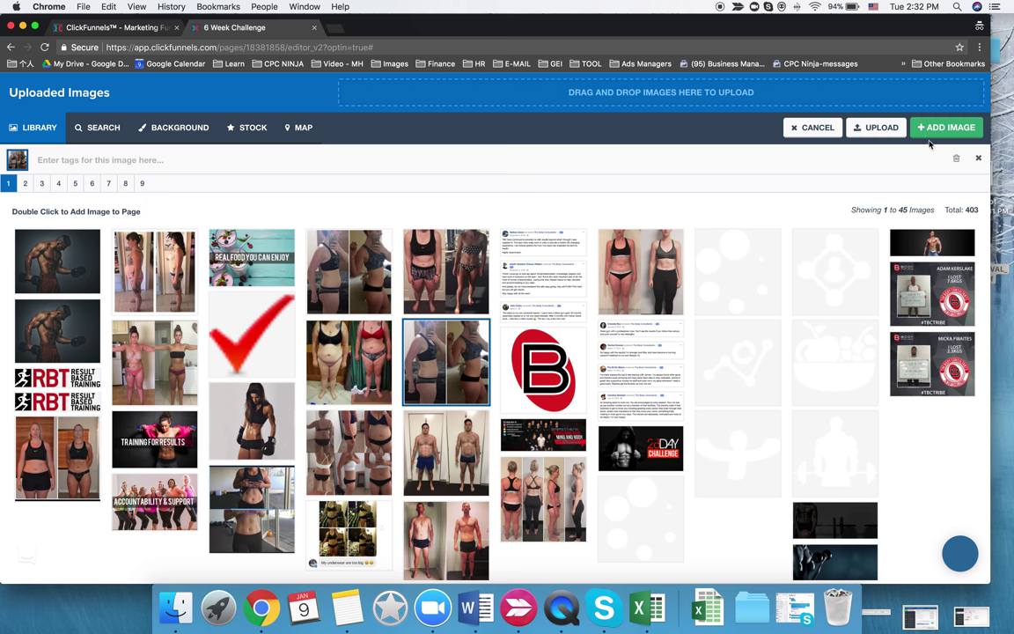
left_click(828, 128)
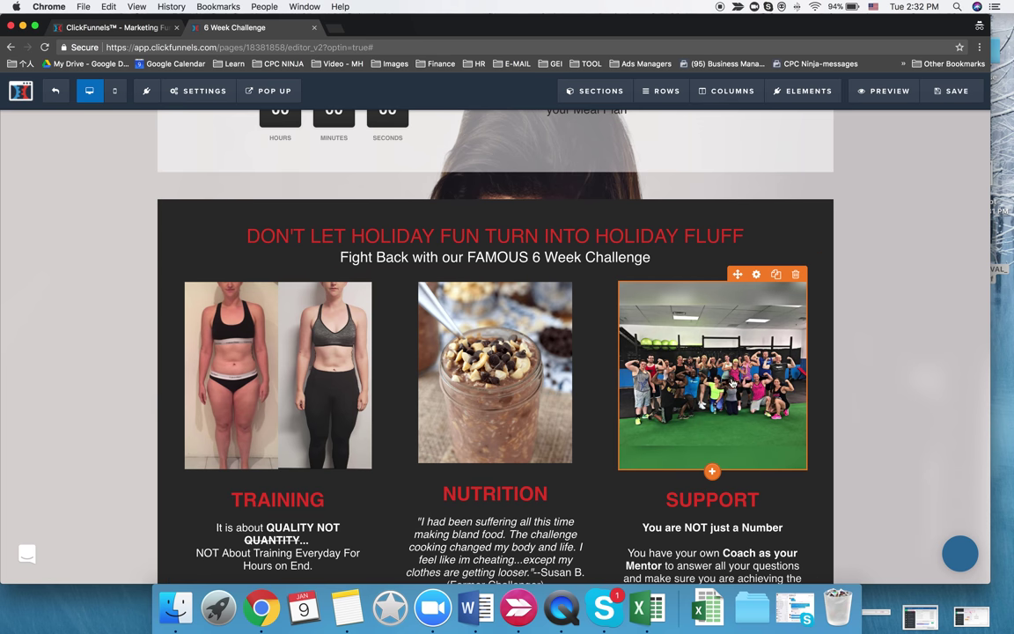
- Replace the group photo above SUPPORT with the ACCOUNTABILITY & SUPPORT picture from the first page of the image library
left_click(711, 378)
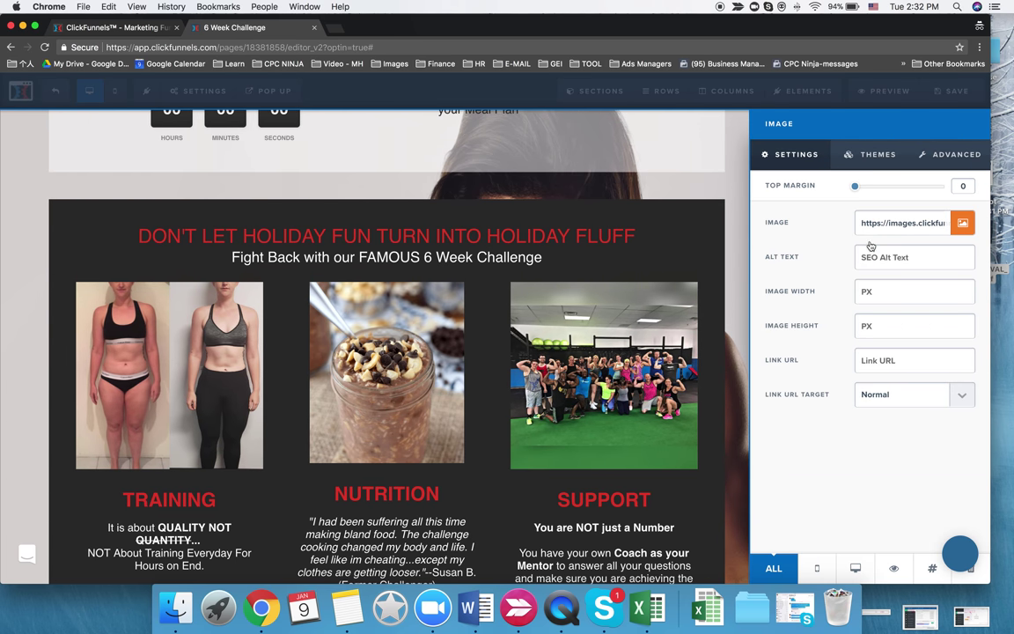
left_click(963, 222)
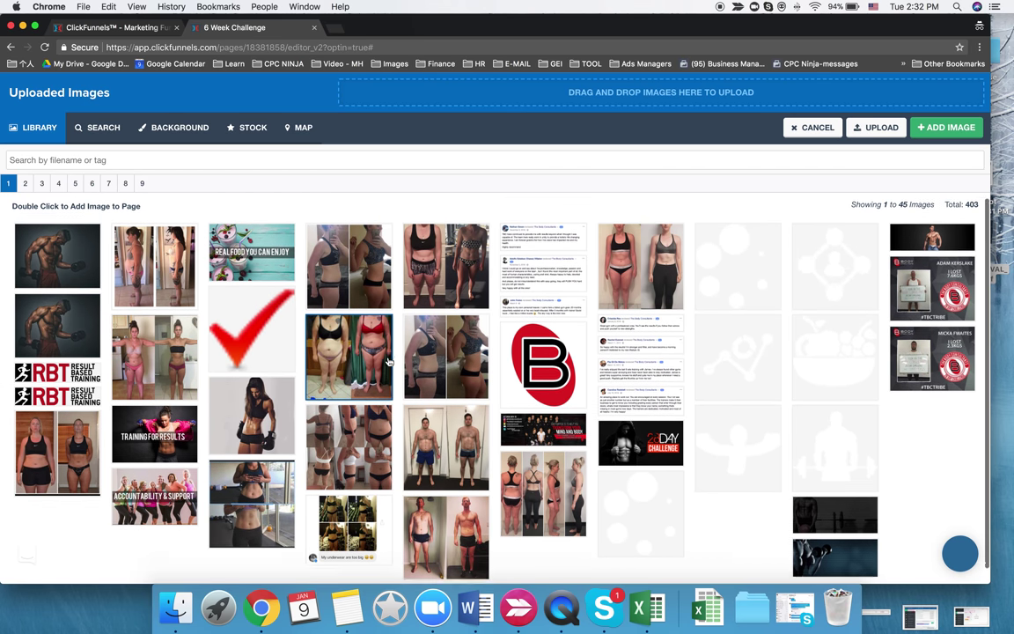
left_click(24, 184)
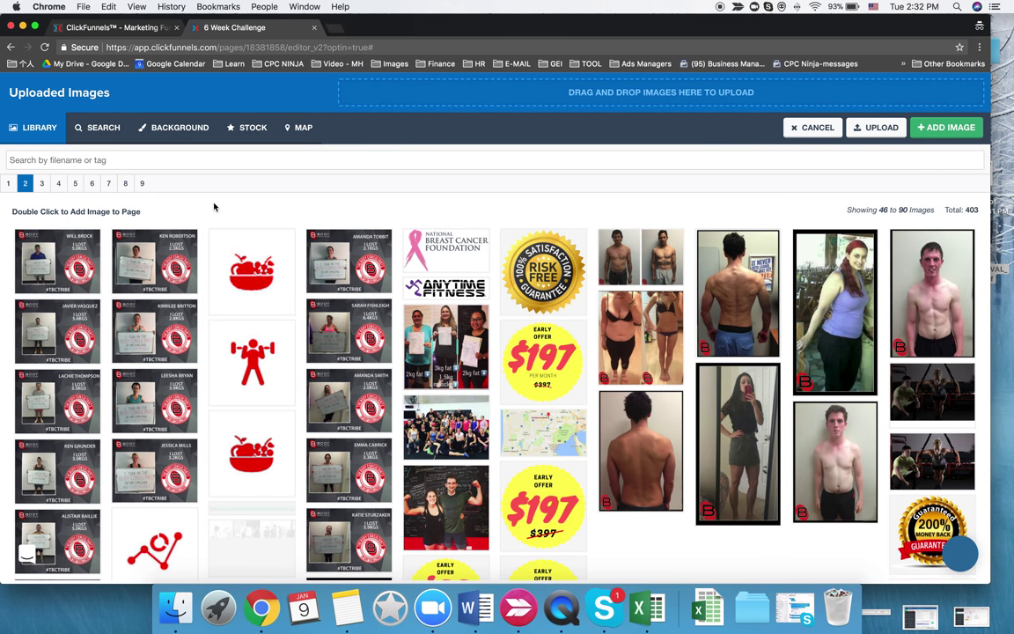
left_click(42, 185)
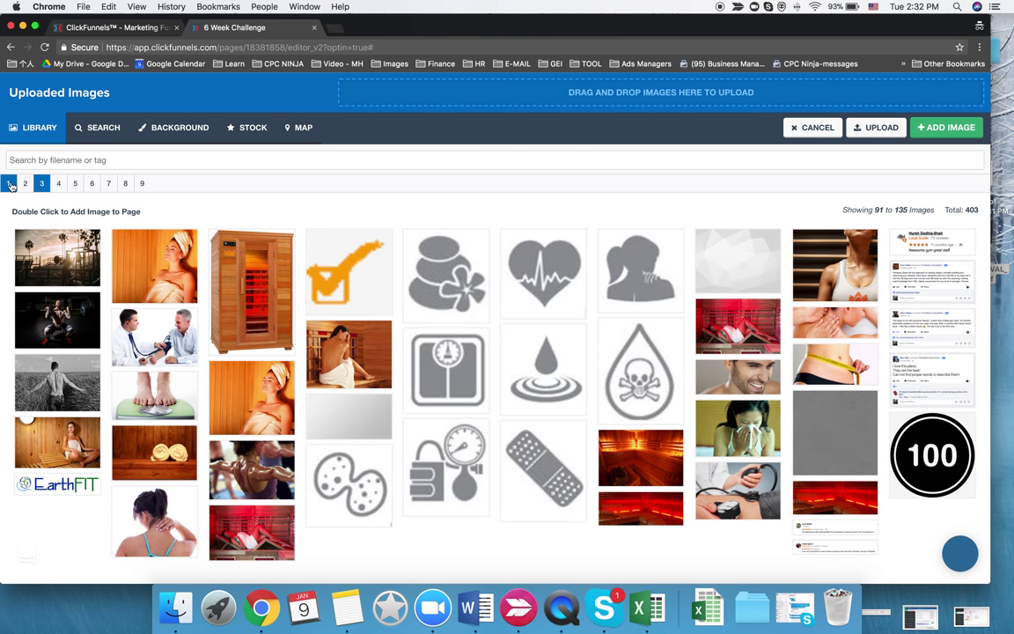
left_click(11, 186)
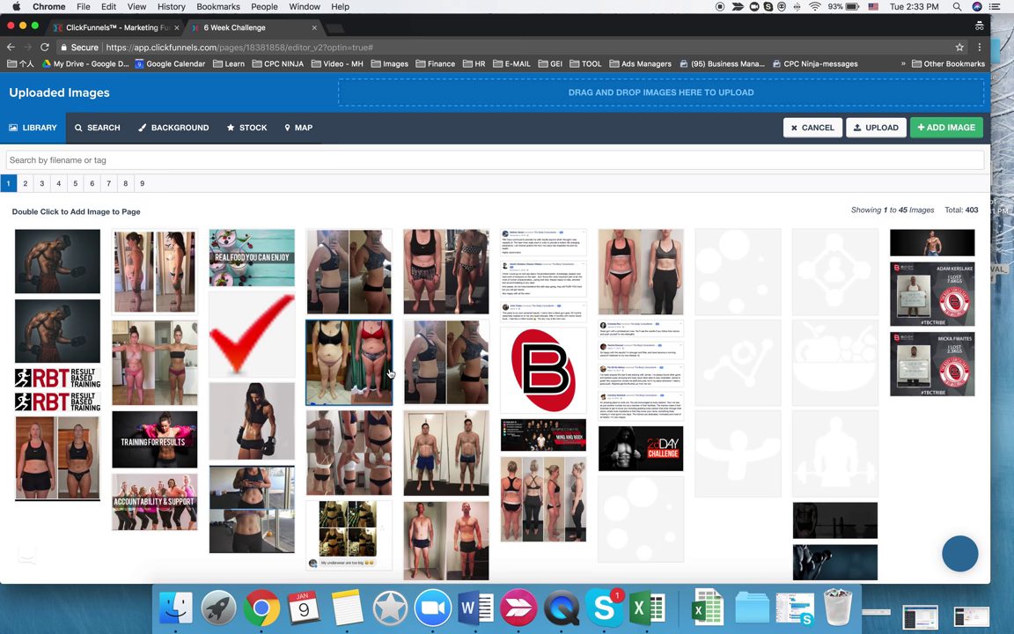
left_click(154, 502)
left_click(946, 128)
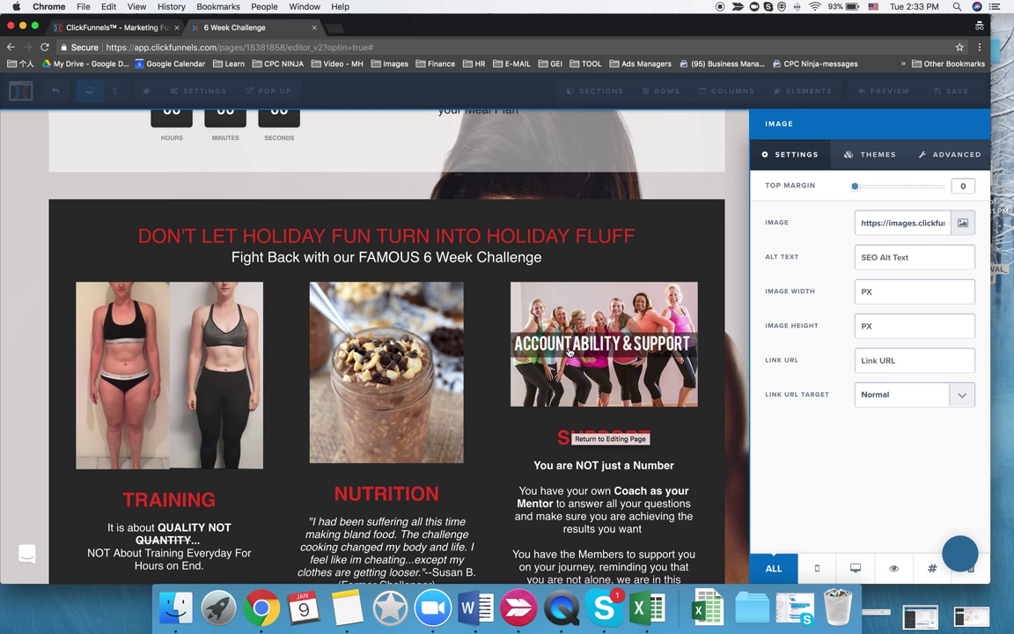
- Switch to the TEAM 1 MASTER CLIENT spreadsheet and open The Body Consultants' Facebook page and business website from their row
key("ctrl+Left")
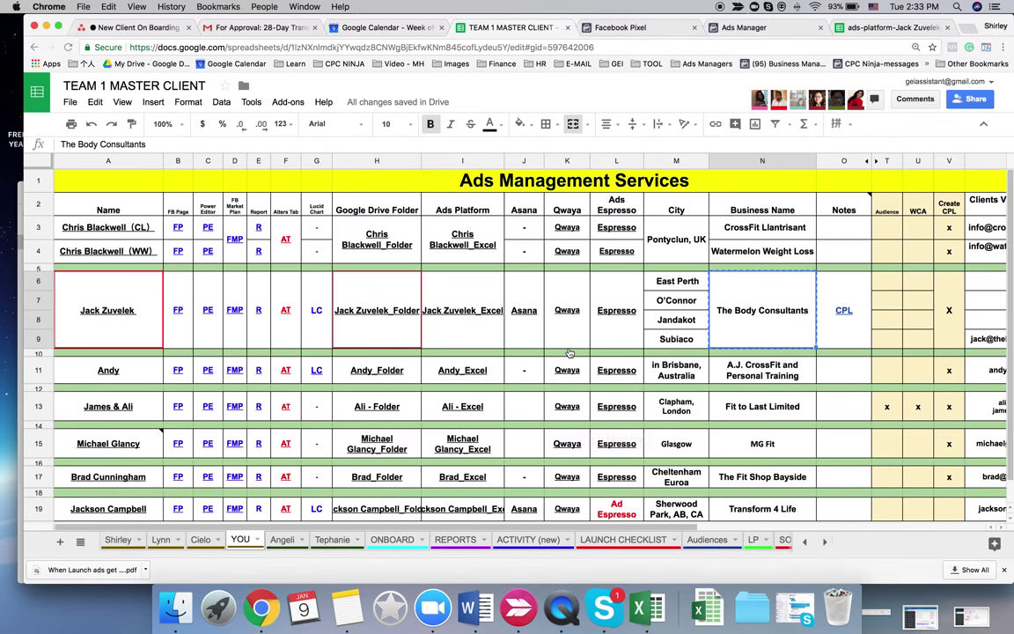
left_click(169, 280)
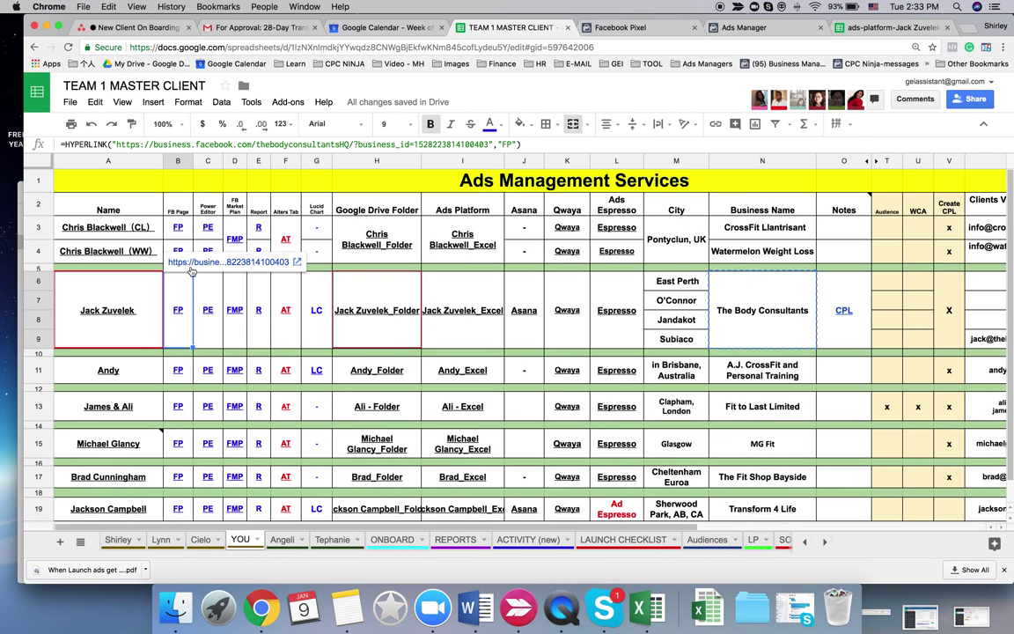
left_click(207, 245)
left_click(450, 27)
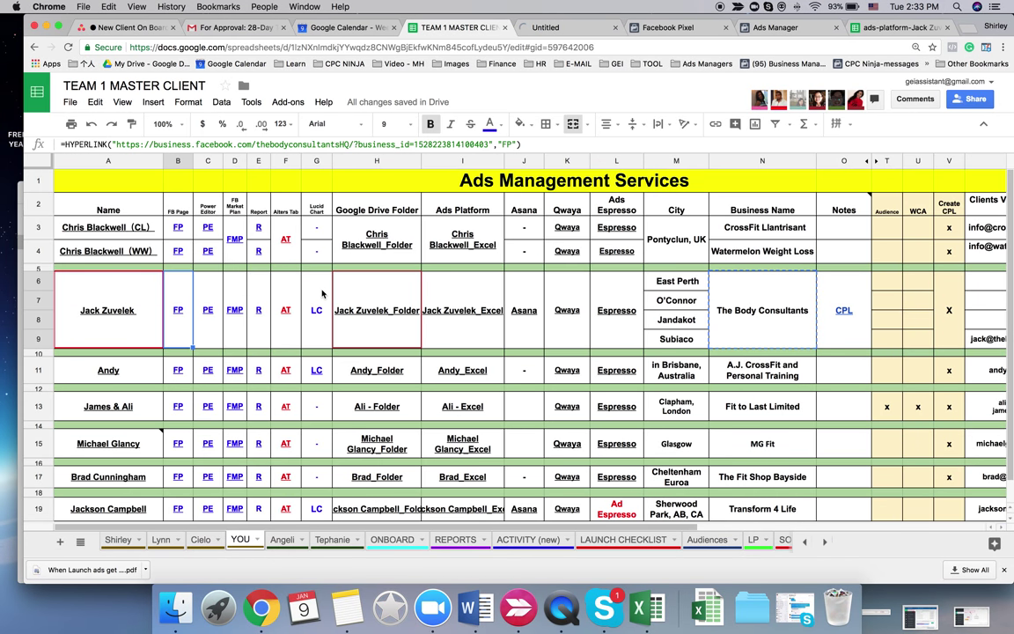
scroll(388, 310, "right", 10)
left_click(819, 290)
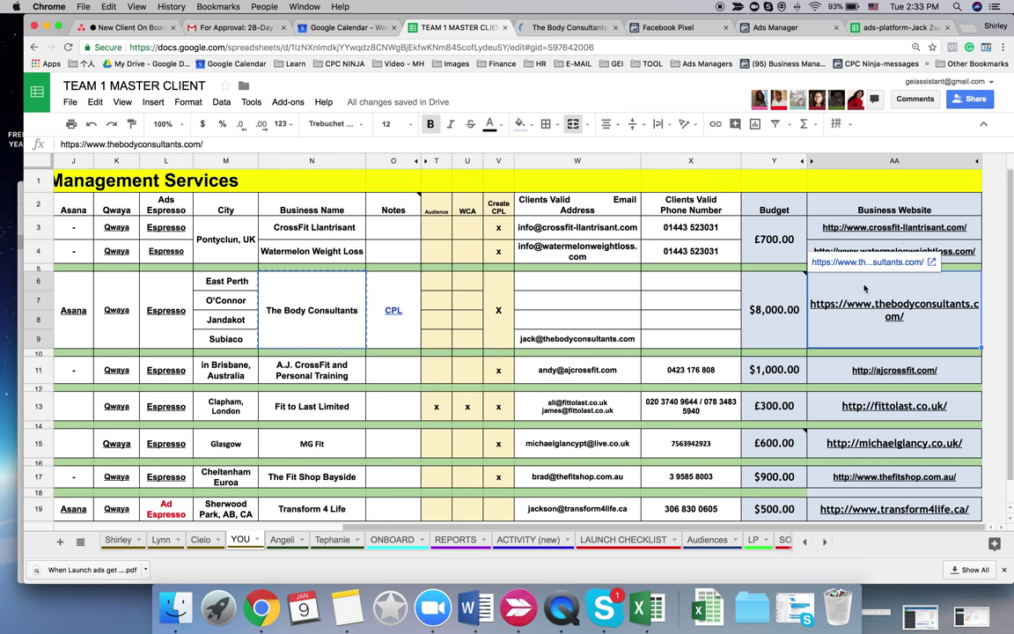
left_click(784, 241)
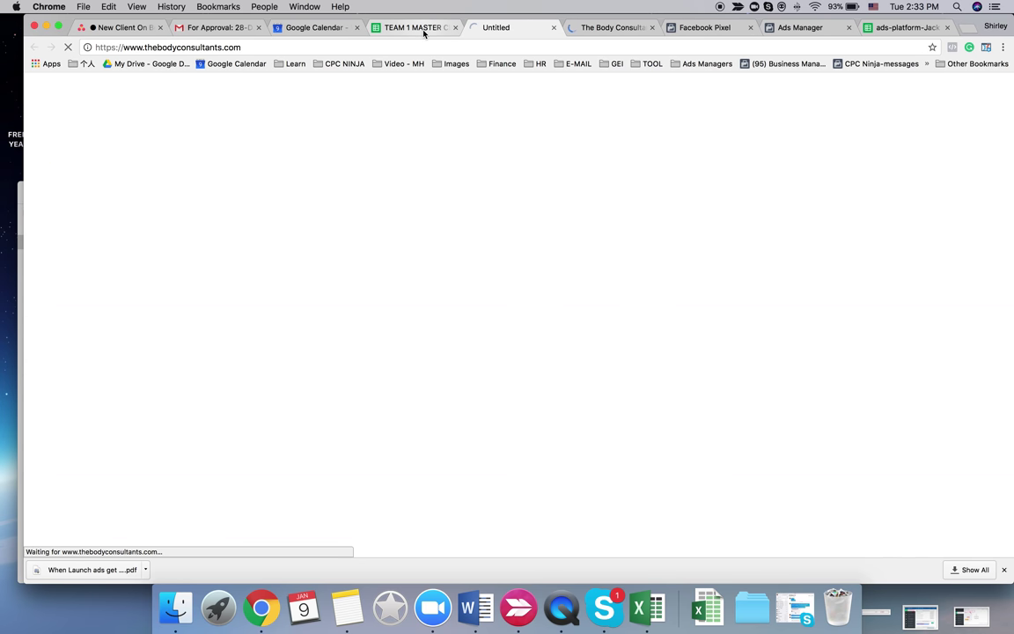
- Open the Photos section of The Body Consultants' Facebook page and look through the business website's home page for usable pictures
left_click(608, 29)
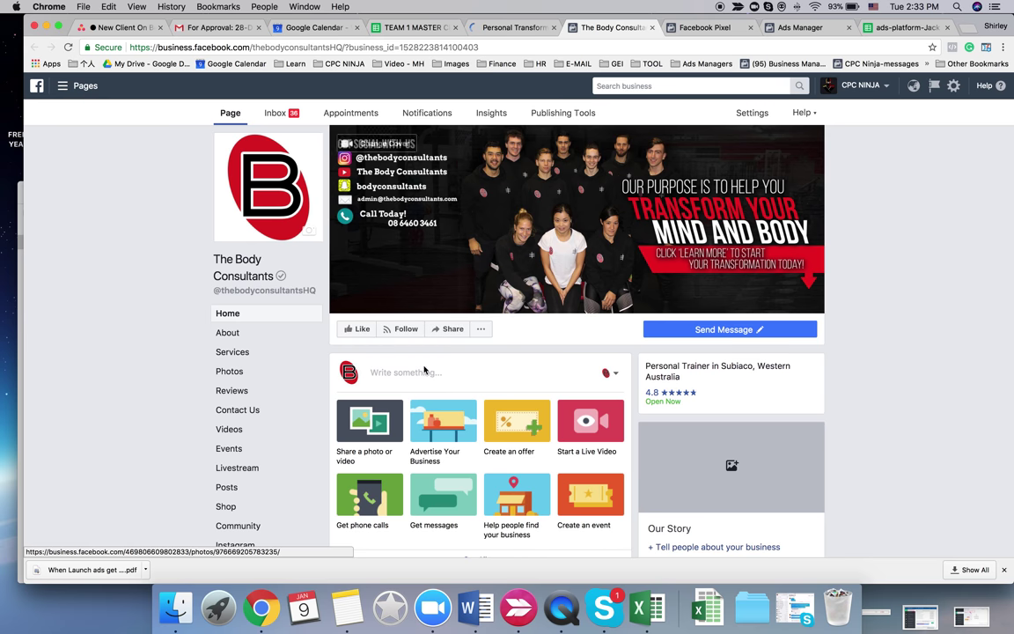
left_click(246, 373)
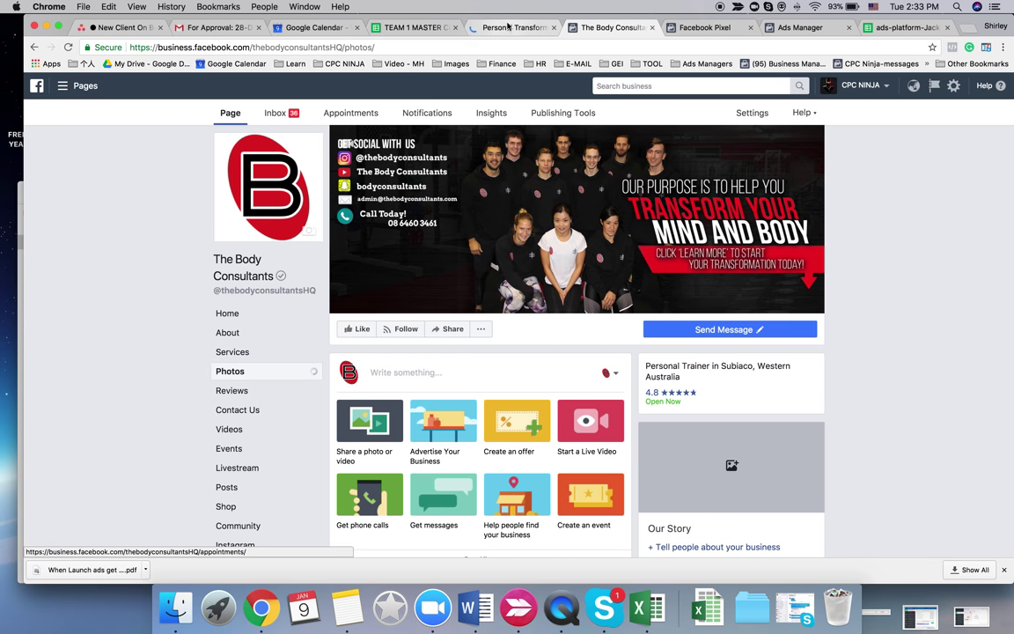
left_click(465, 27)
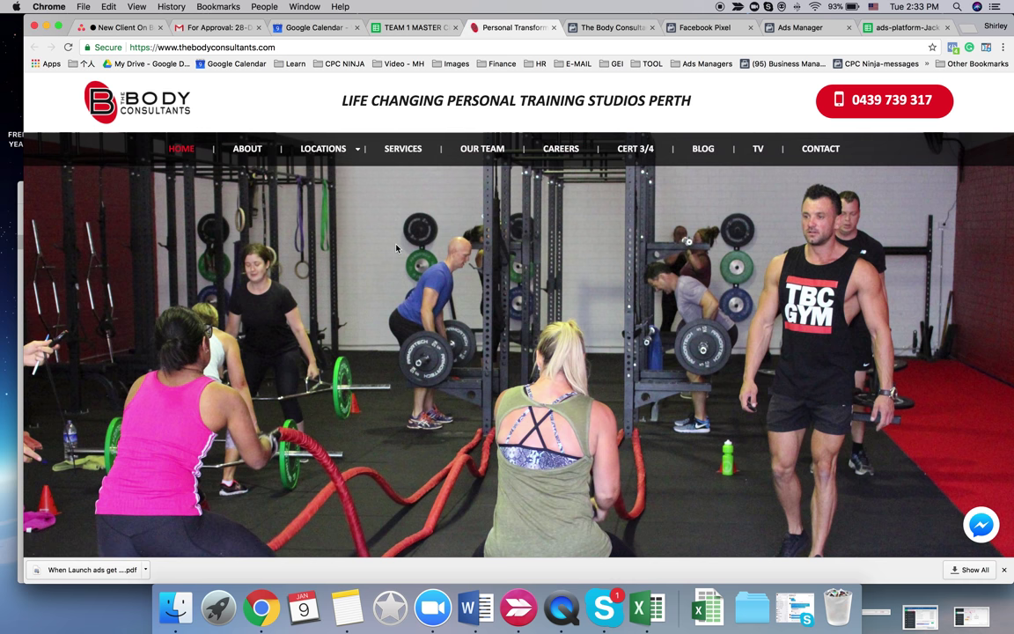
scroll(396, 249, "down", 10)
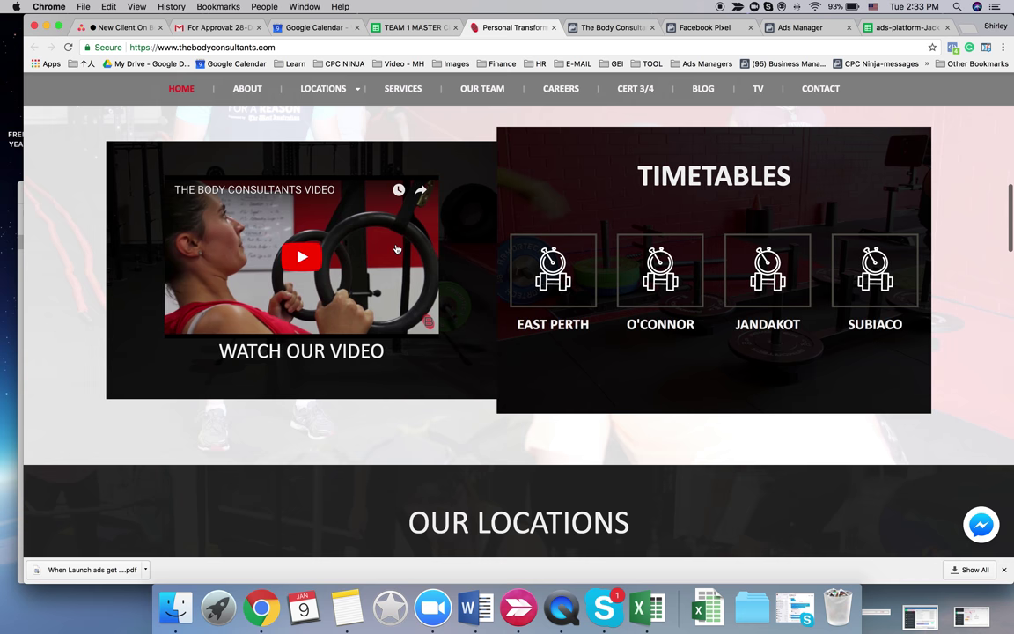
scroll(397, 249, "down", 3)
scroll(396, 249, "up", 1)
scroll(396, 249, "down", 2)
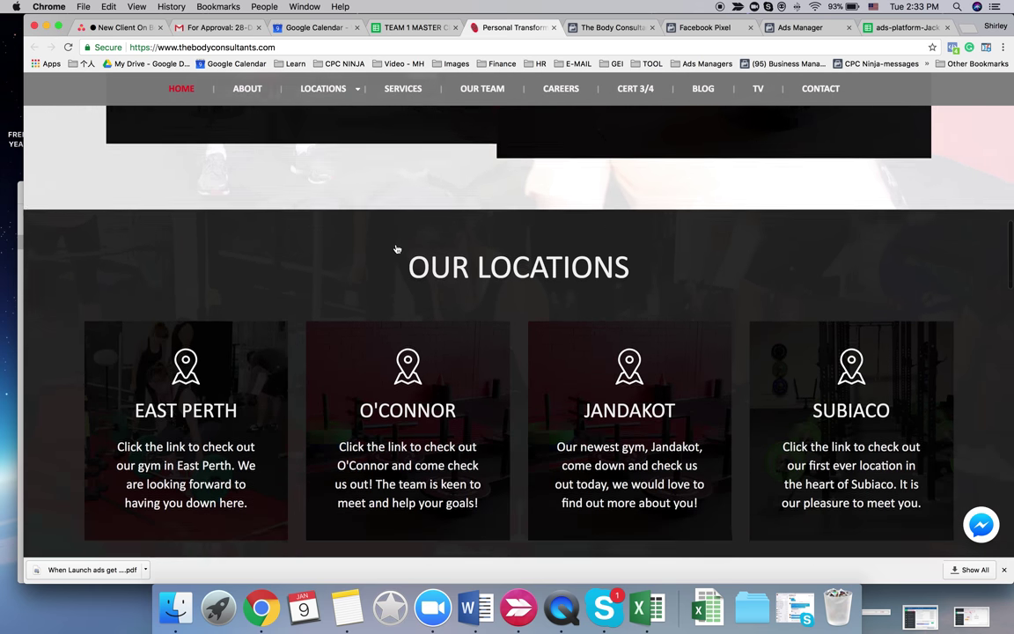